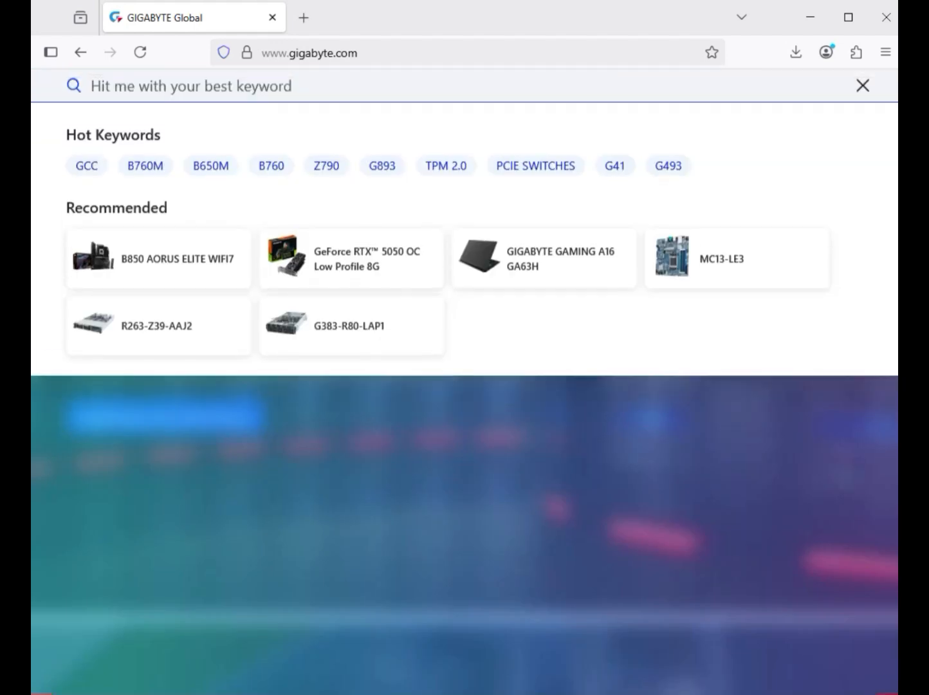
Step: Search the GIGABYTE site for "Z790 AORUS ELITE X WIFI7", filter the results to products, and open the motherboard's page
text(Z790 AORUS ELITE X WIFI7)
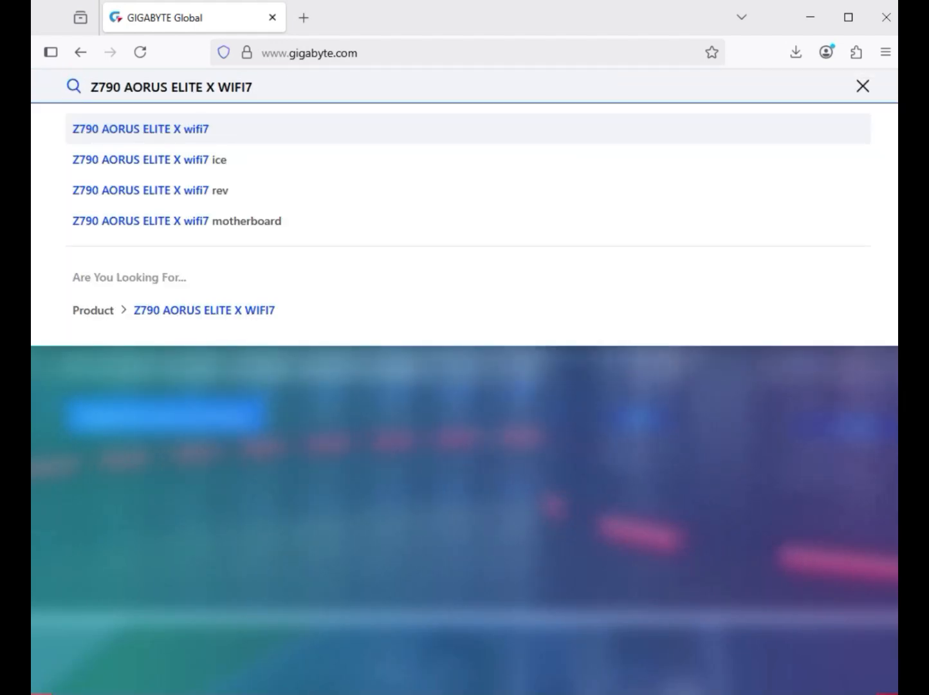
key(Return)
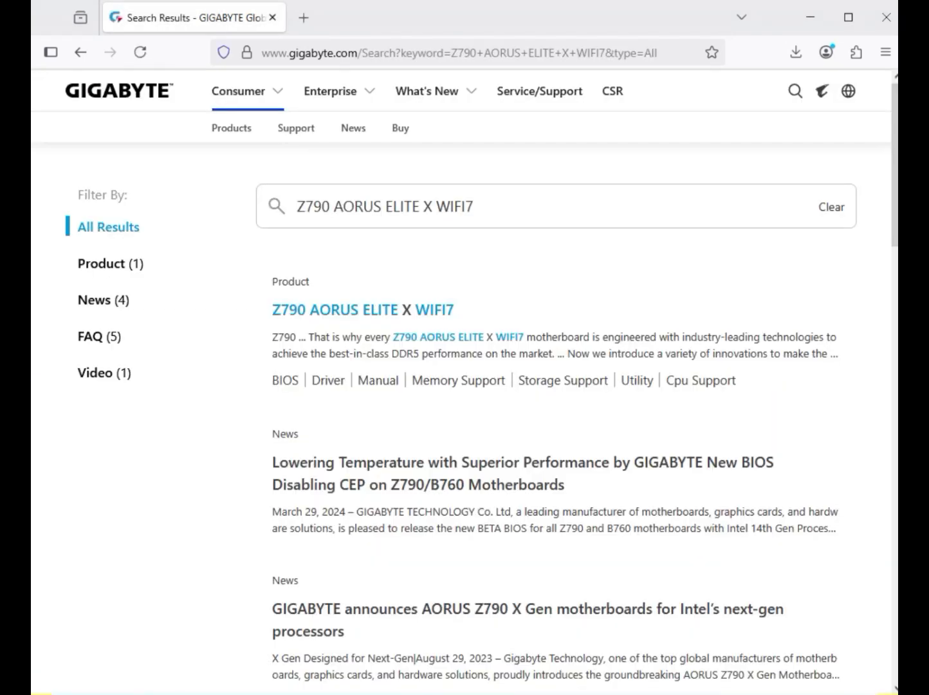
click(110, 264)
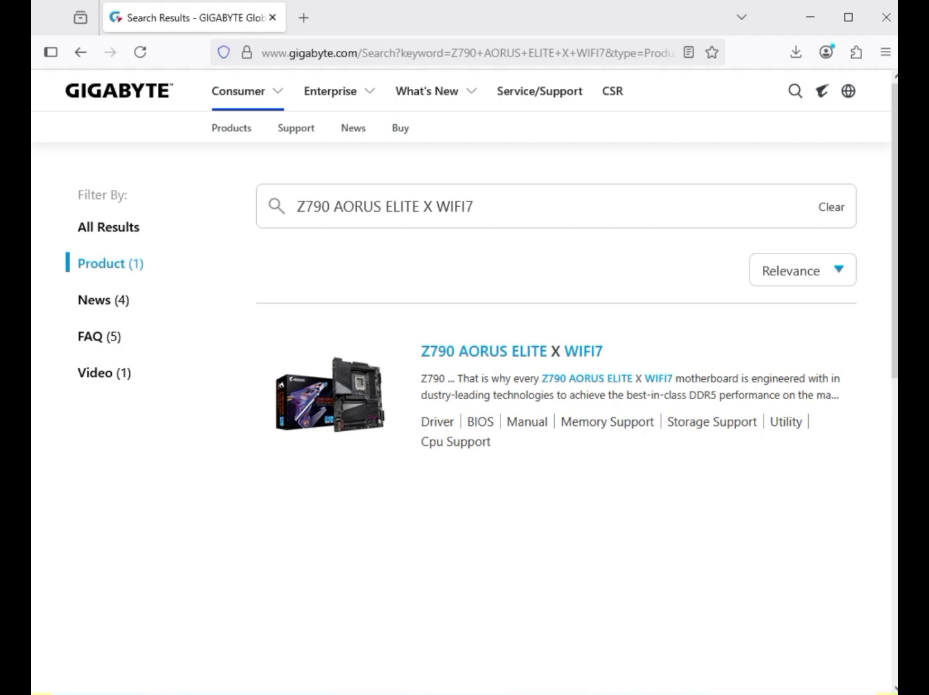
click(513, 352)
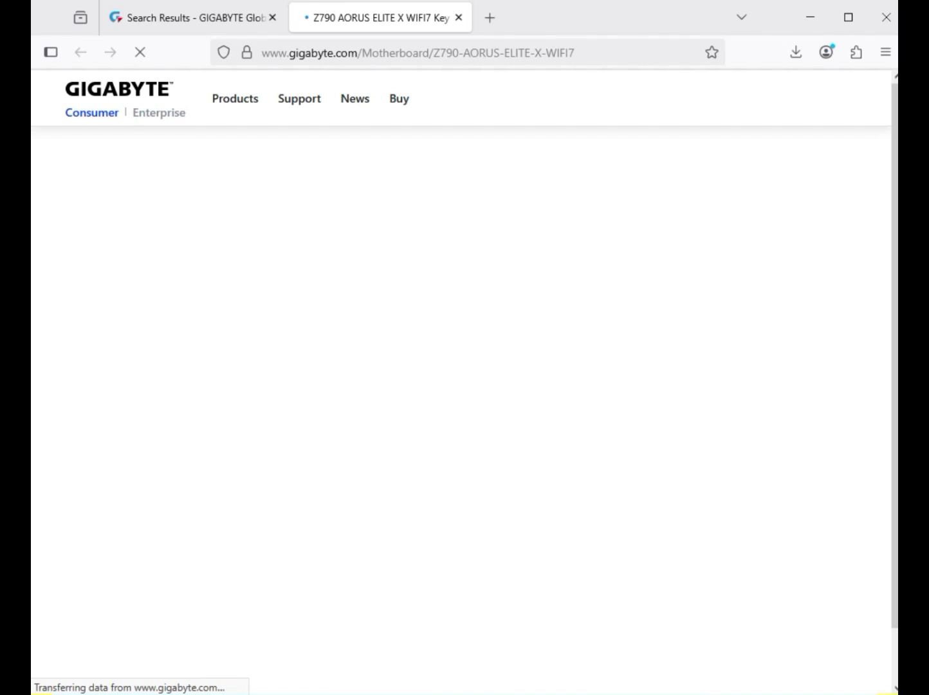
Step: Open the Support section of the Z790 AORUS ELITE X WIFI7 motherboard
scroll(293, 328, down, 3)
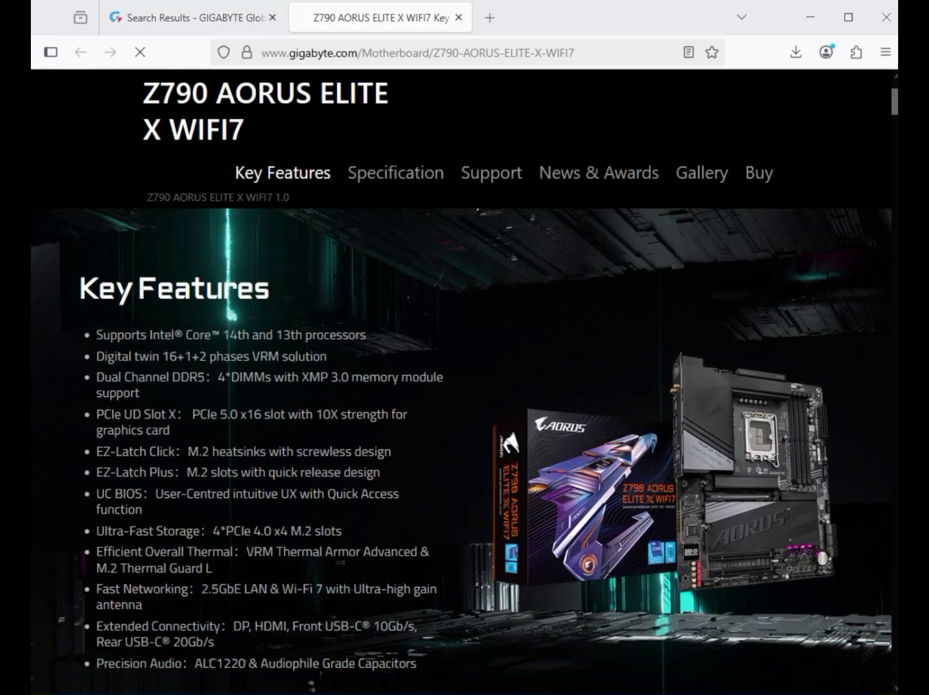
scroll(294, 329, up, 3)
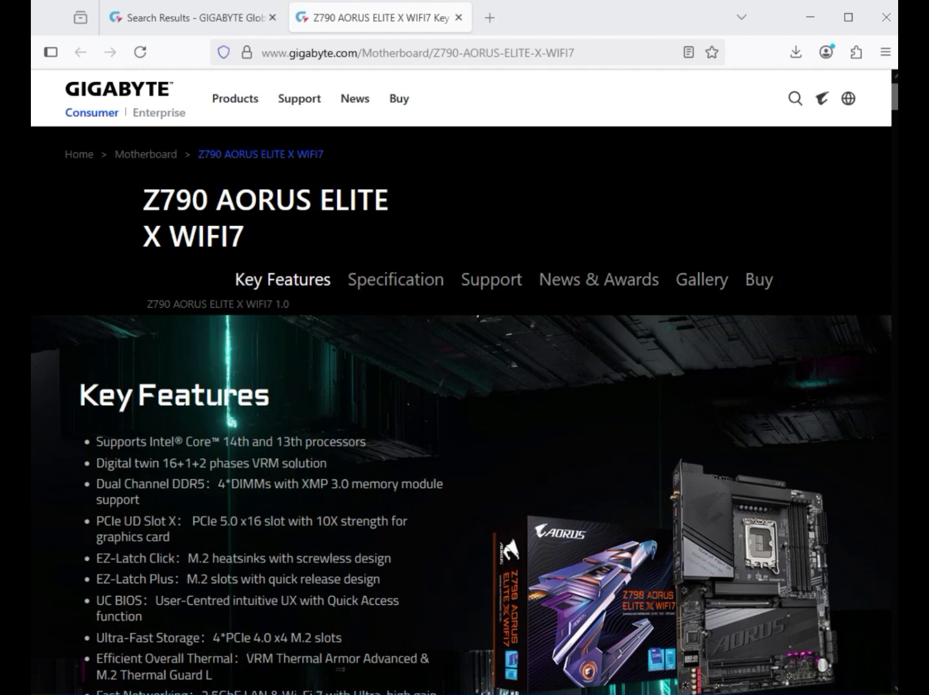
drag(462, 280, 523, 282)
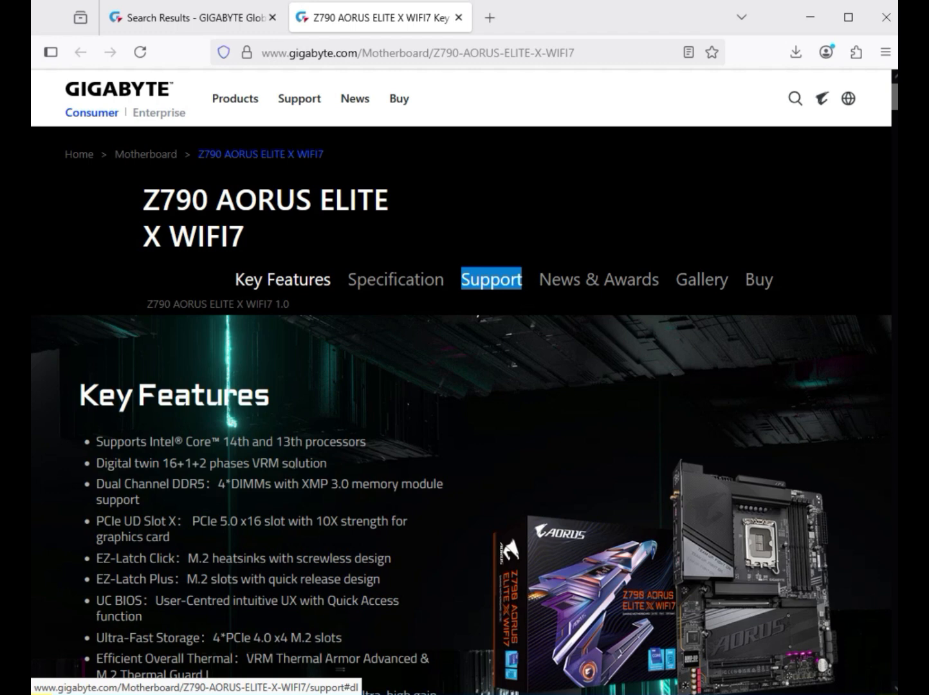
click(492, 281)
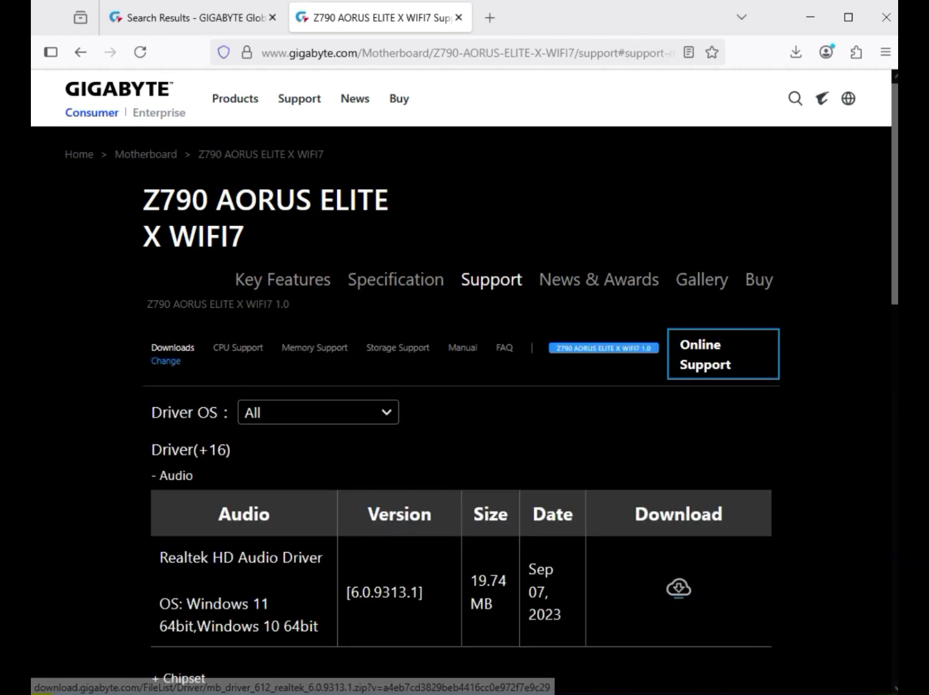
Step: Set the driver operating system filter to Windows 11 64bit
scroll(679, 579, down, 2)
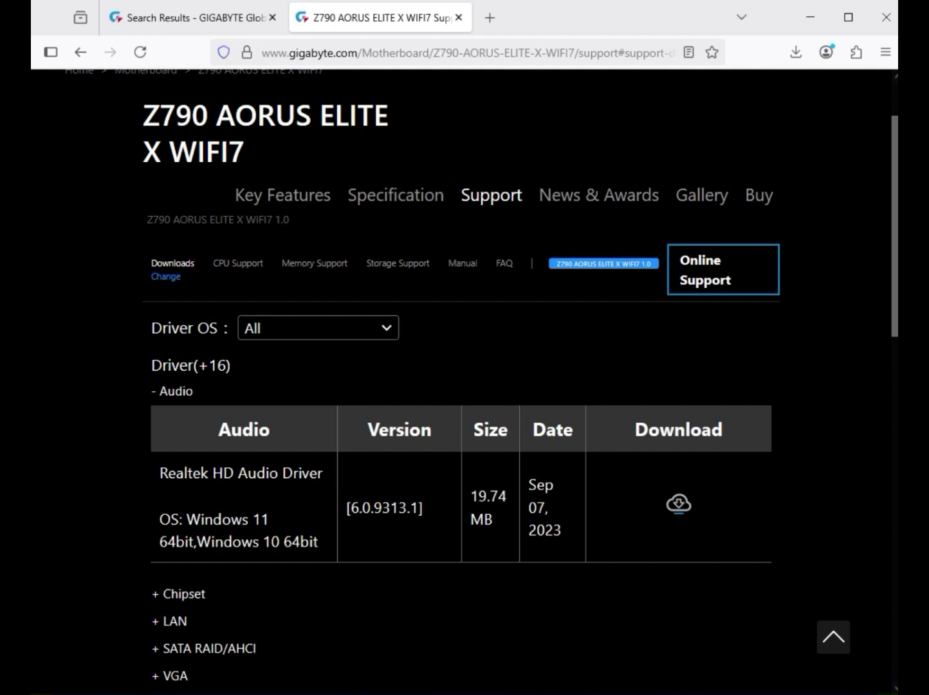
click(319, 328)
key(Up)
key(Up)
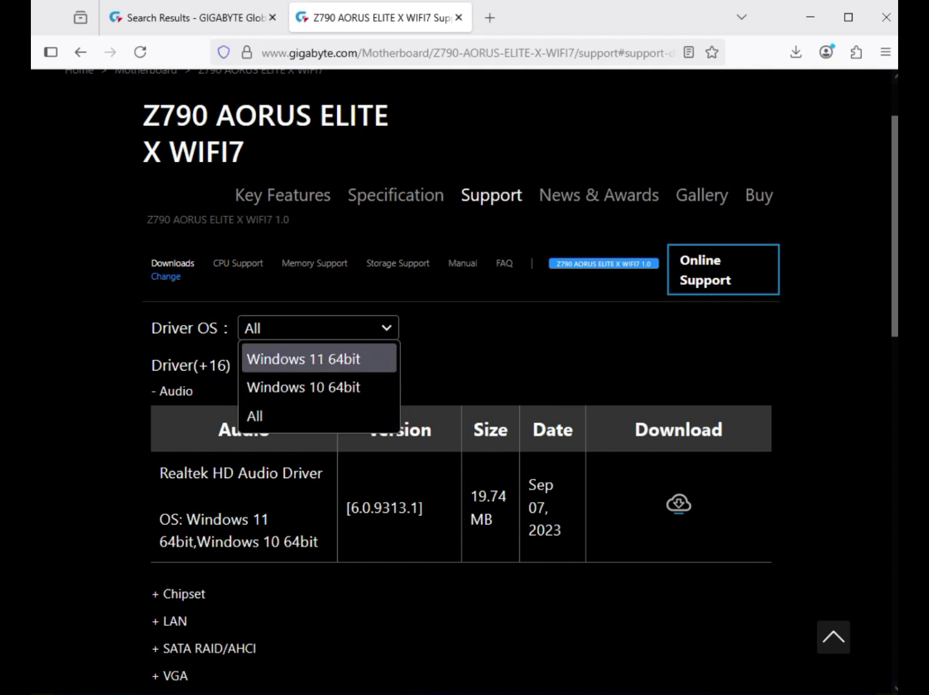
key(Return)
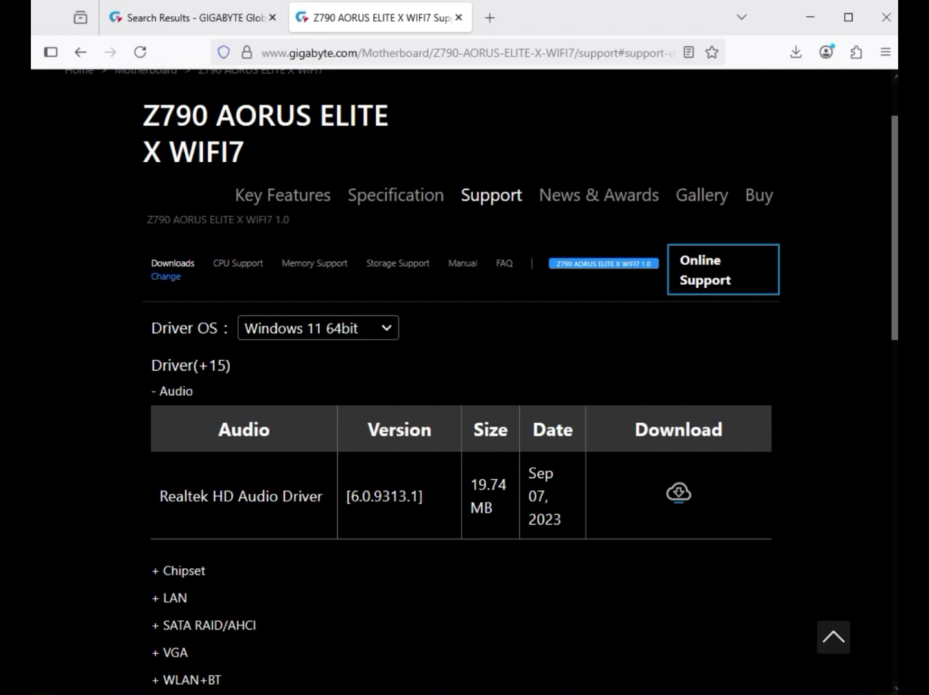
Step: Download the Realtek HD Audio Driver, version 6.0.9313.1, and dismiss the downloads list
drag(213, 496, 422, 497)
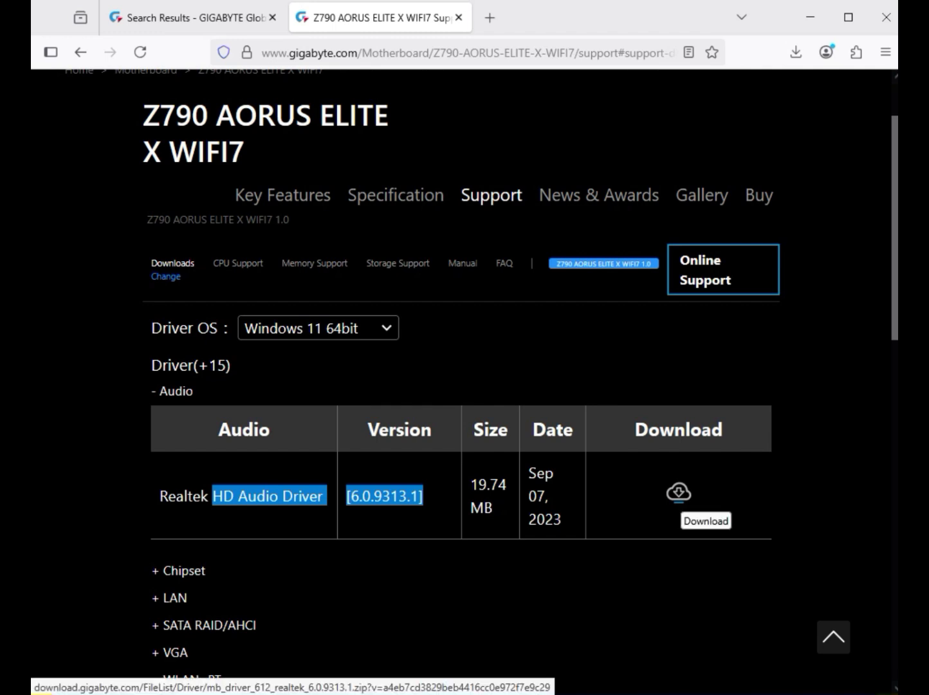
click(679, 493)
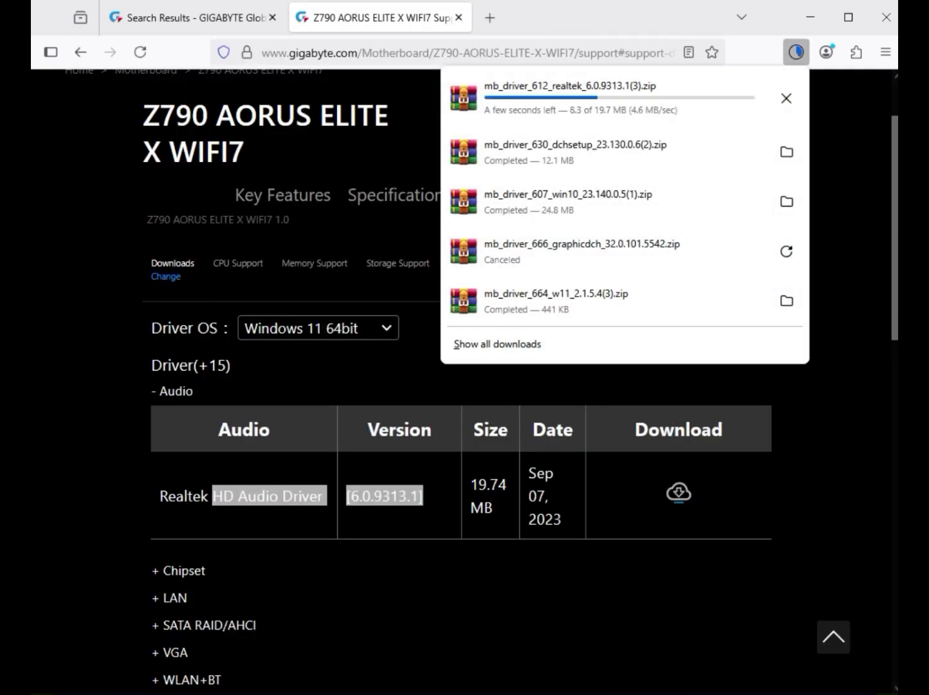
click(631, 602)
Step: Expand the Chipset drivers and download the Intel Serial I/O driver, version 30.100.2237.26
scroll(465, 412, down, 3)
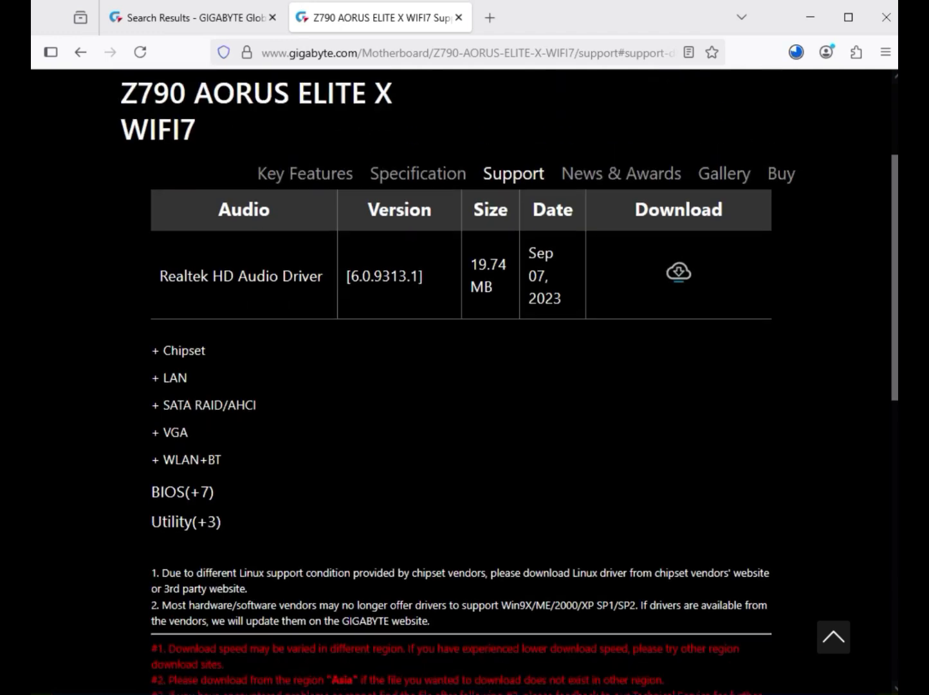
drag(207, 351, 163, 351)
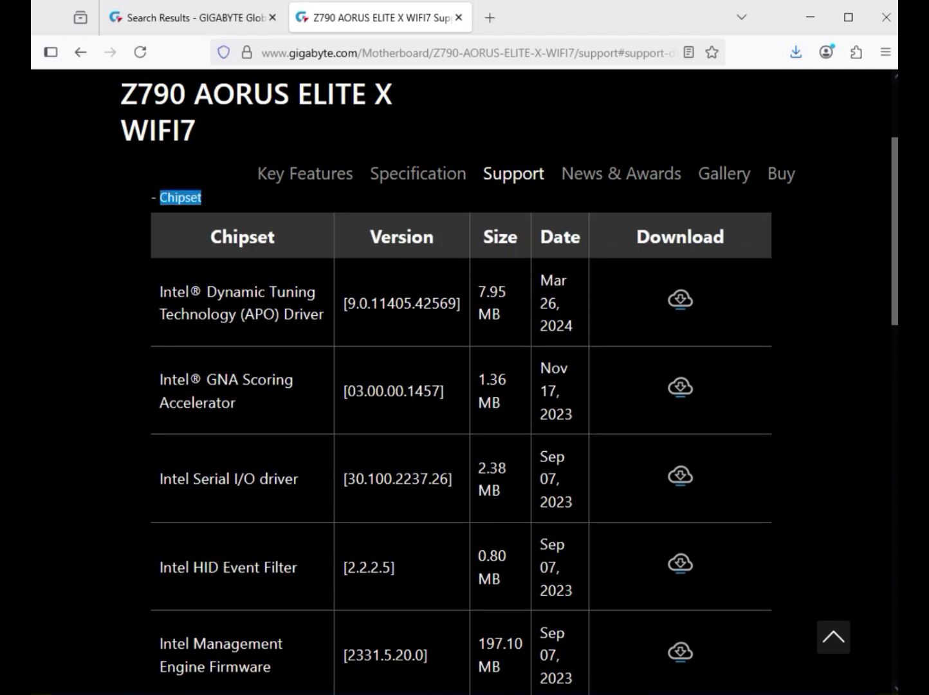
drag(293, 479, 194, 480)
click(680, 476)
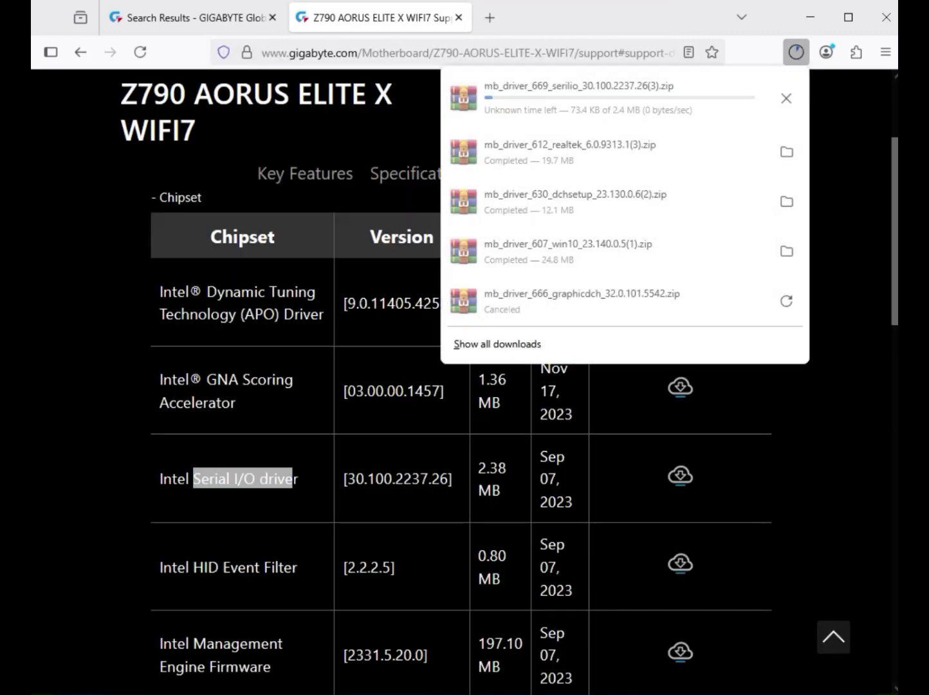
scroll(465, 380, down, 3)
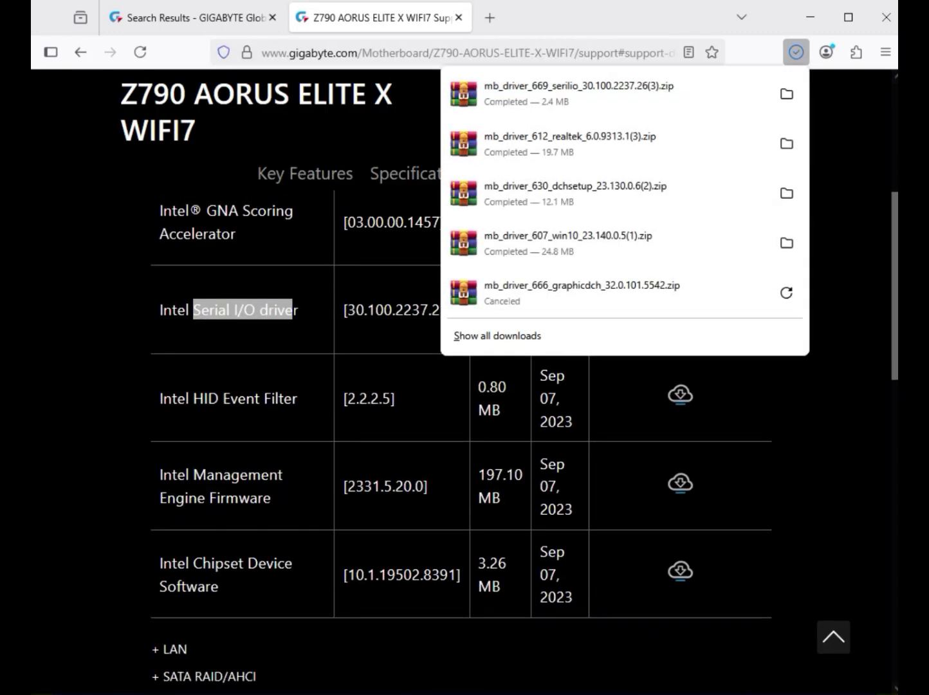
key(Escape)
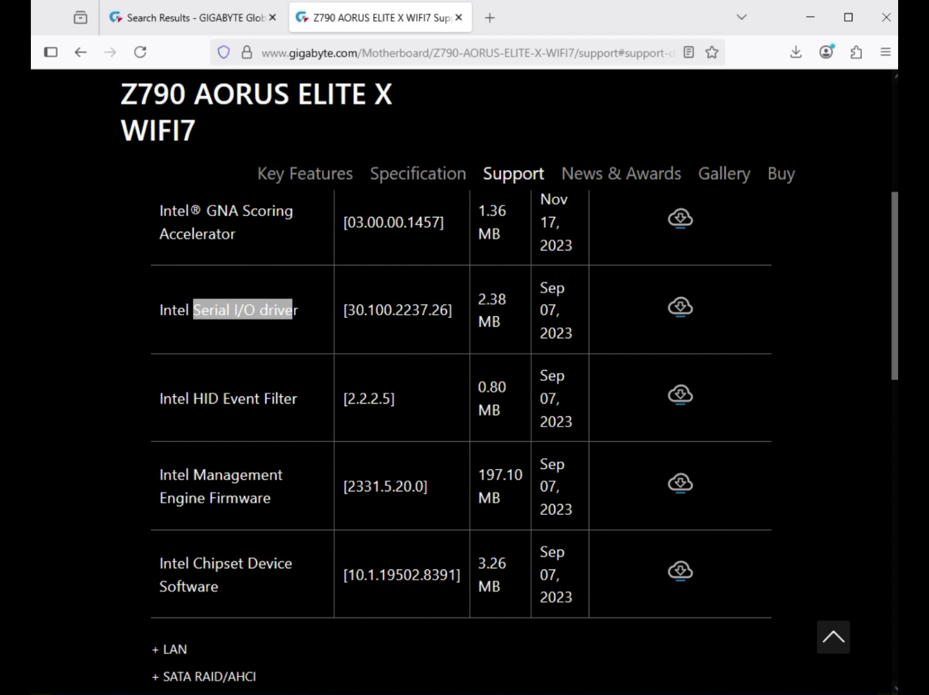
Step: Download the Intel Management Engine Firmware, version 2331.5.20.0, from the Chipset drivers
drag(160, 475, 273, 498)
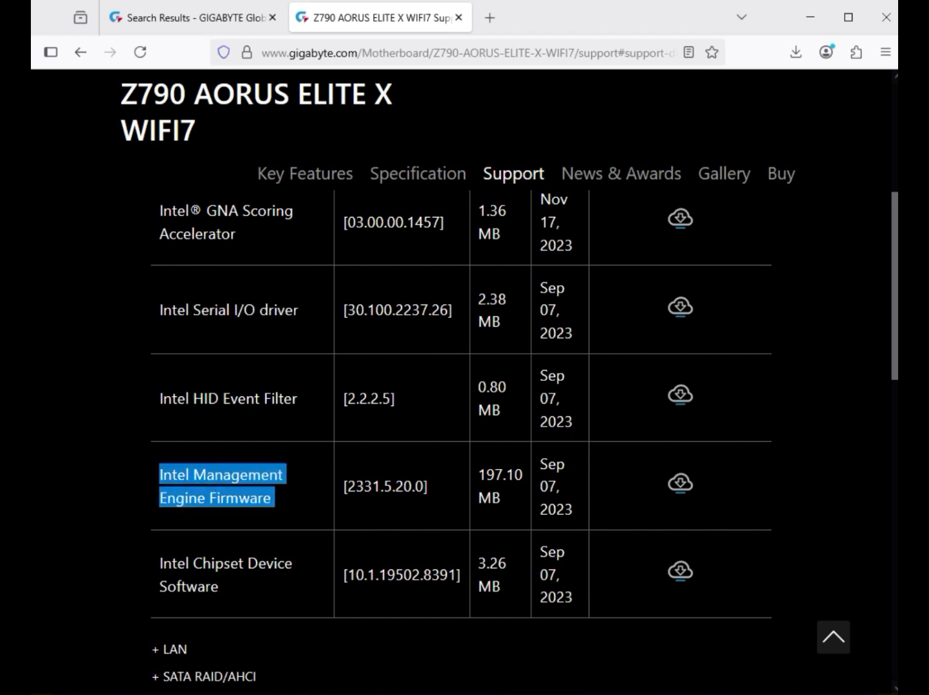
click(680, 484)
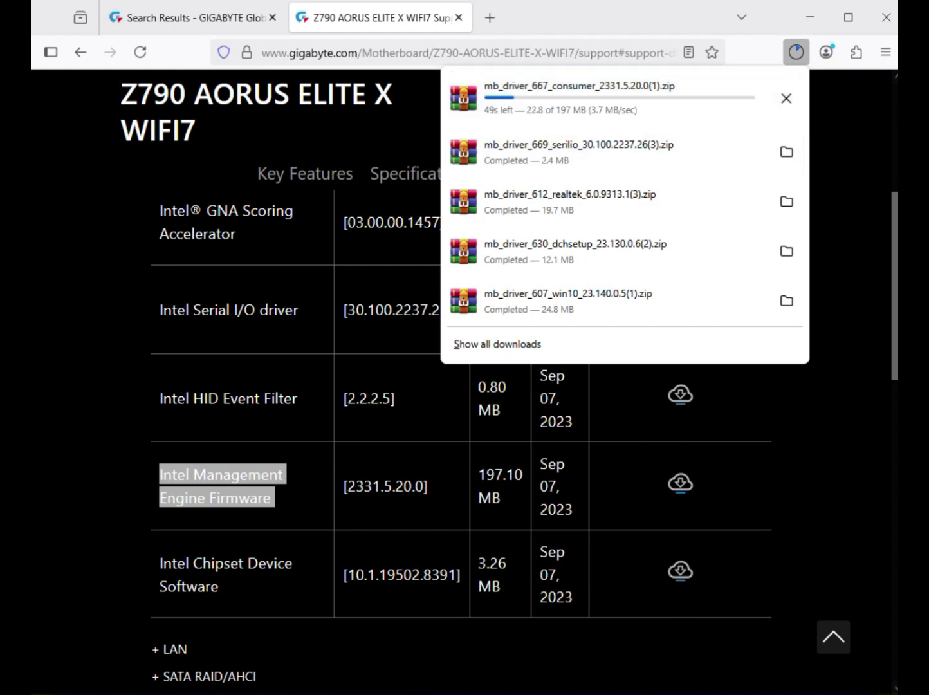
key(Escape)
Step: Expand the LAN drivers and download the Intel i225 & i226 LAN driver, version 2.1.5.4
scroll(460, 445, down, 3)
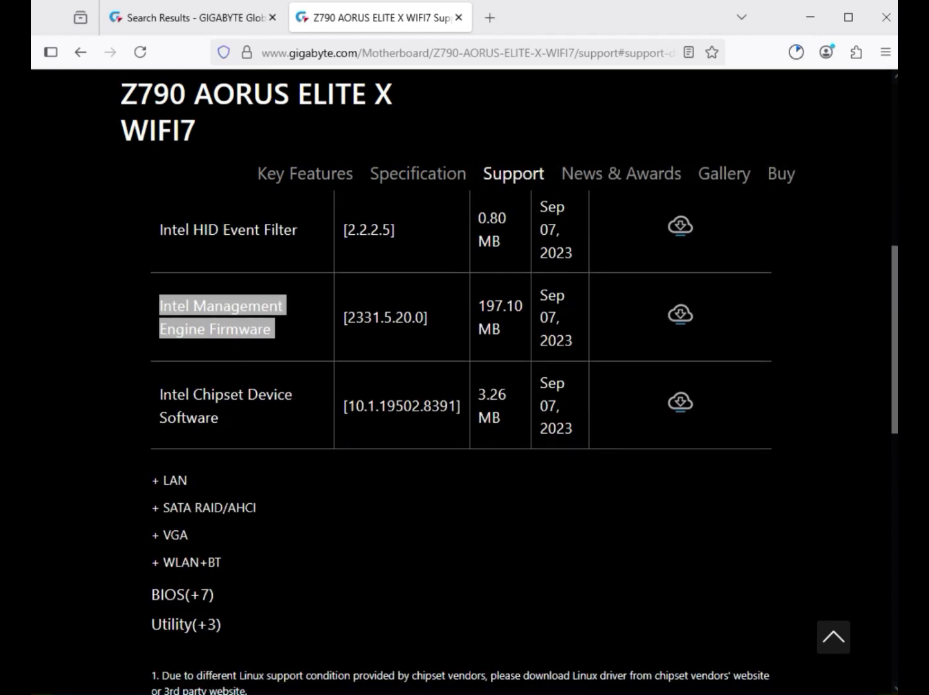
click(174, 481)
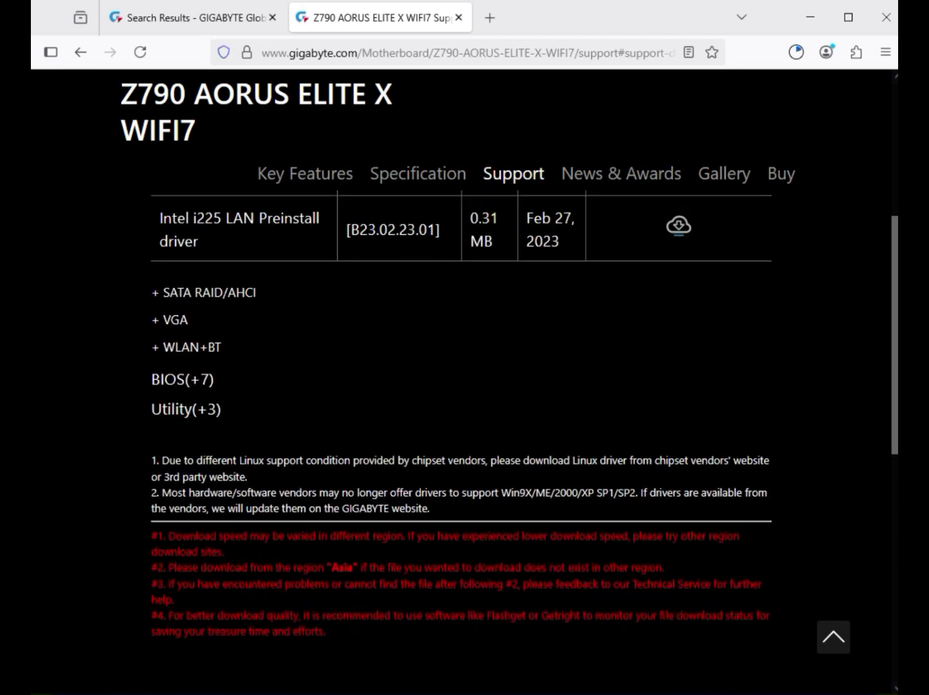
scroll(461, 386, up, 5)
scroll(461, 386, down, 4)
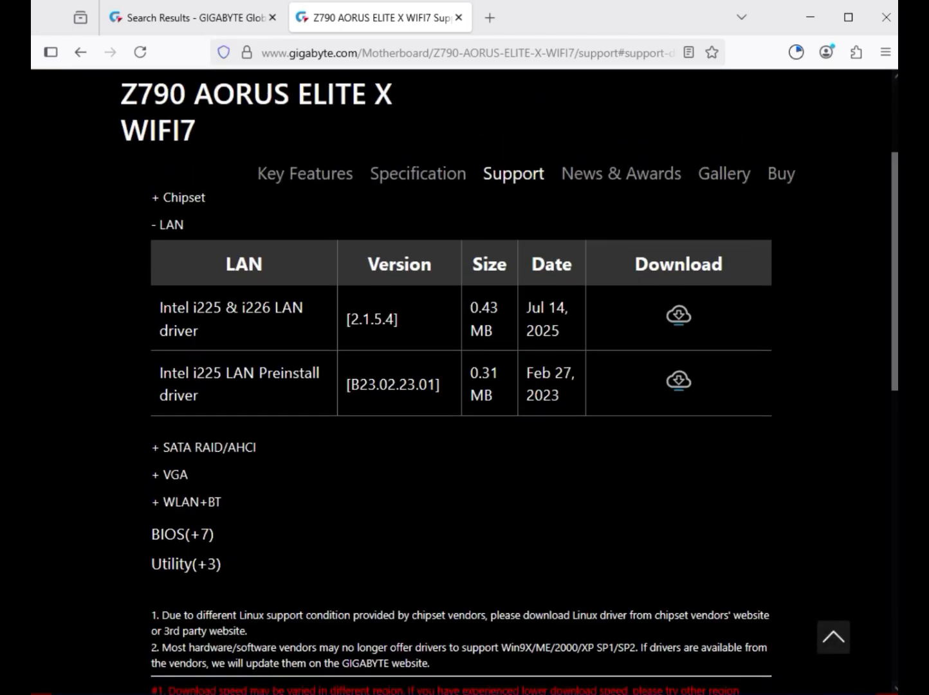
drag(275, 309, 202, 331)
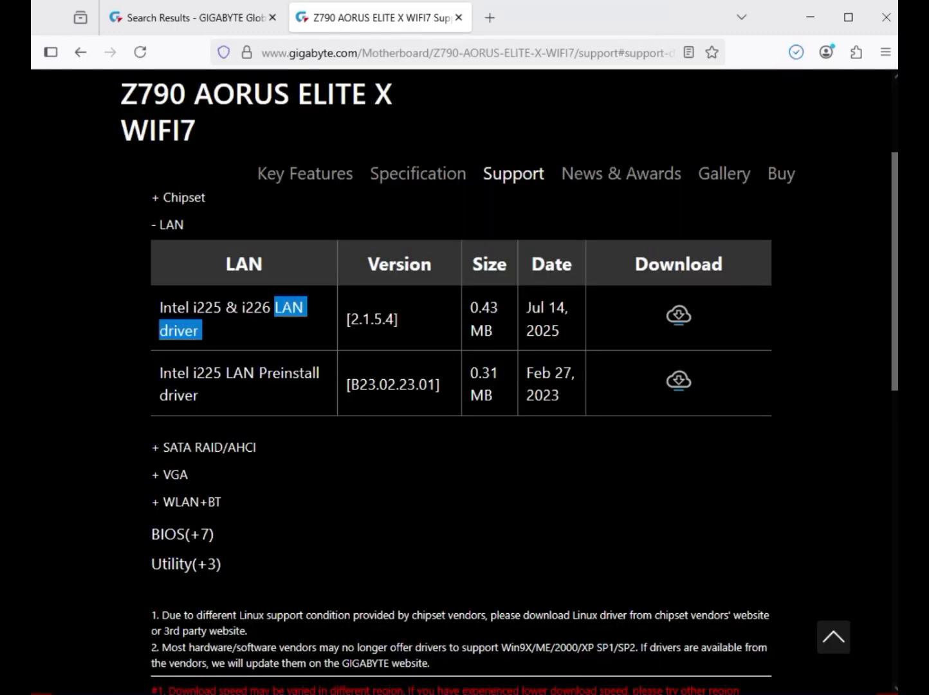
Step: Expand the VGA drivers and download the Intel Graphic Driver, version 32.0.101.5542
drag(194, 475, 162, 474)
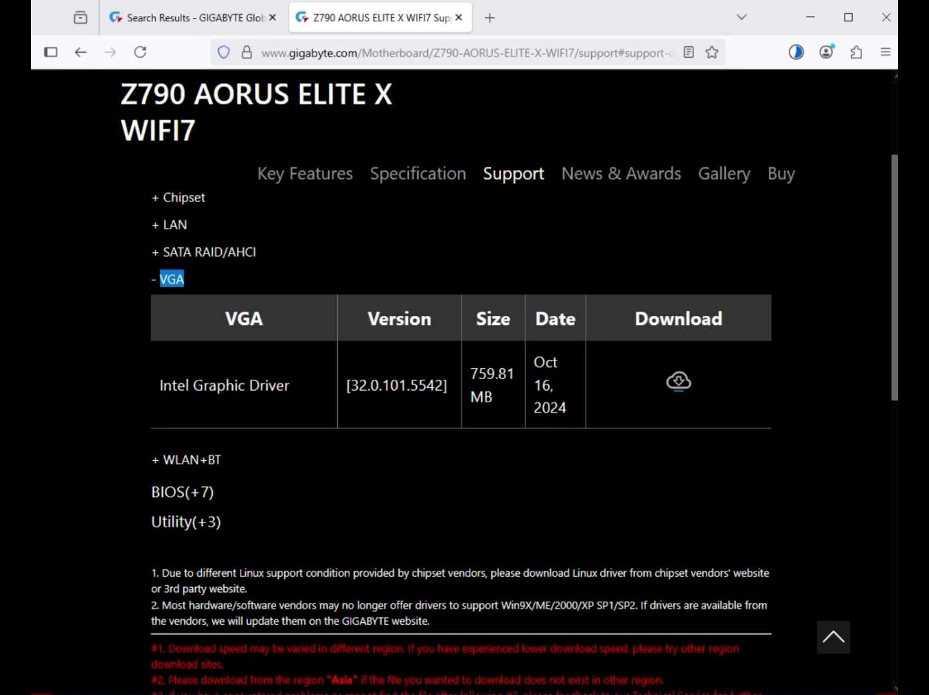
drag(164, 386, 284, 385)
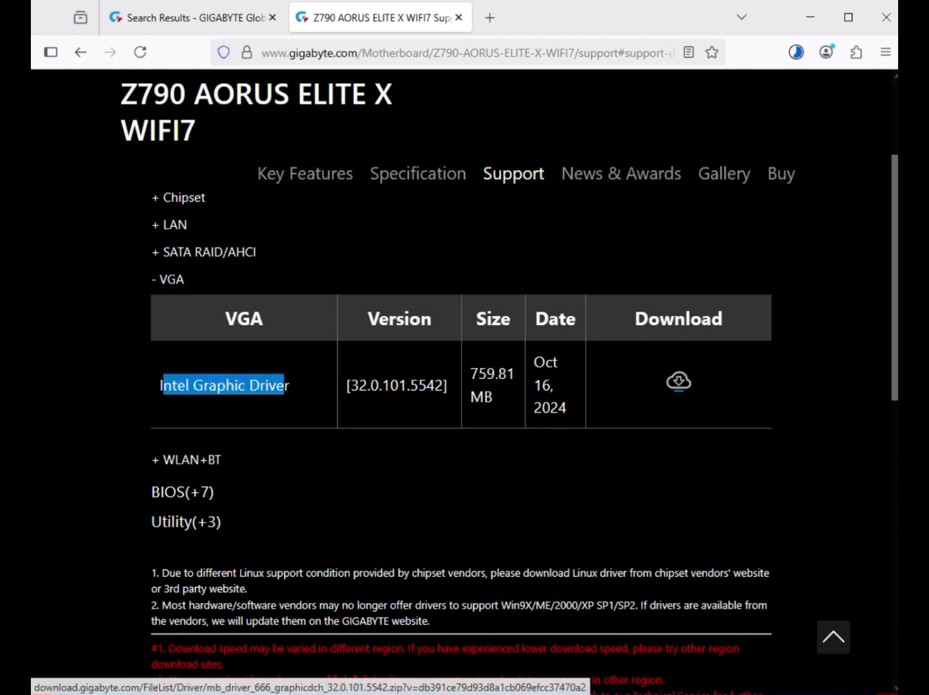
click(679, 382)
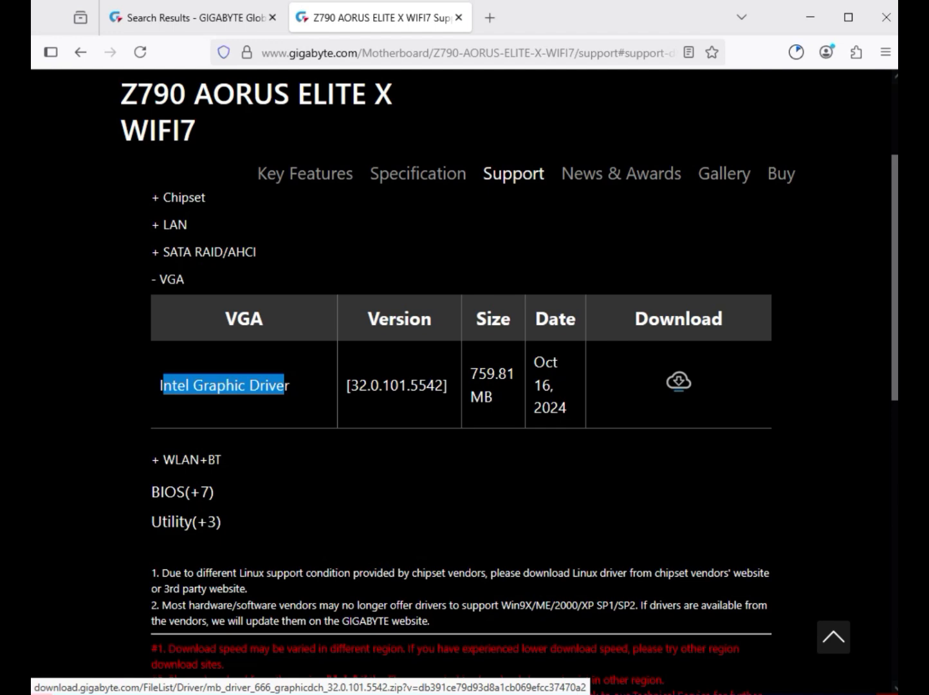
Step: Expand the WLAN+BT drivers and download the MediaTek Wi-Fi 7 Bluetooth Driver and the MediaTek Wi-Fi 7 WIFI Driver
click(191, 460)
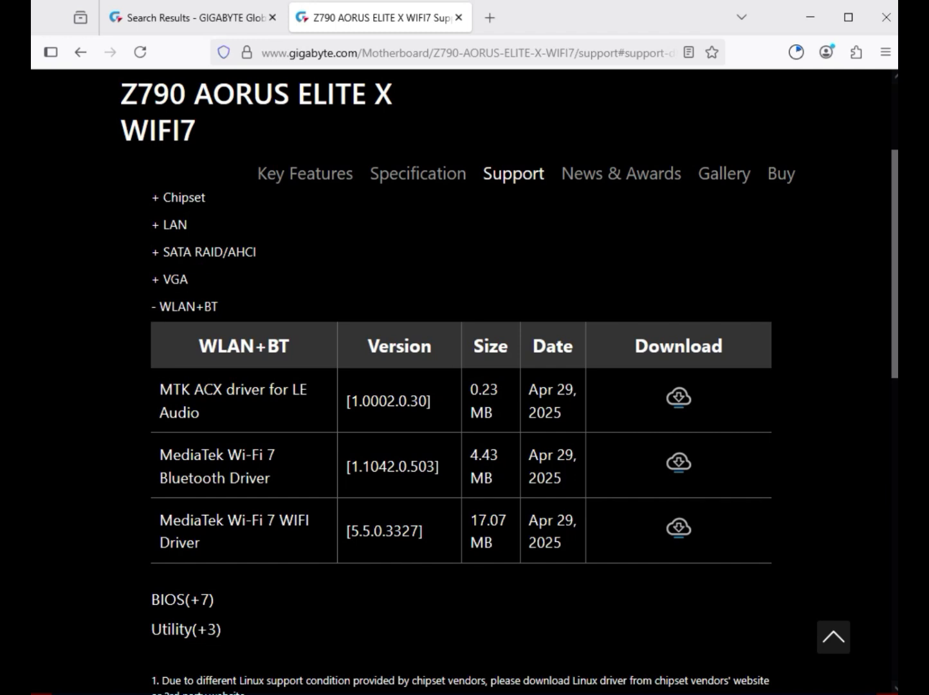
drag(180, 479, 264, 479)
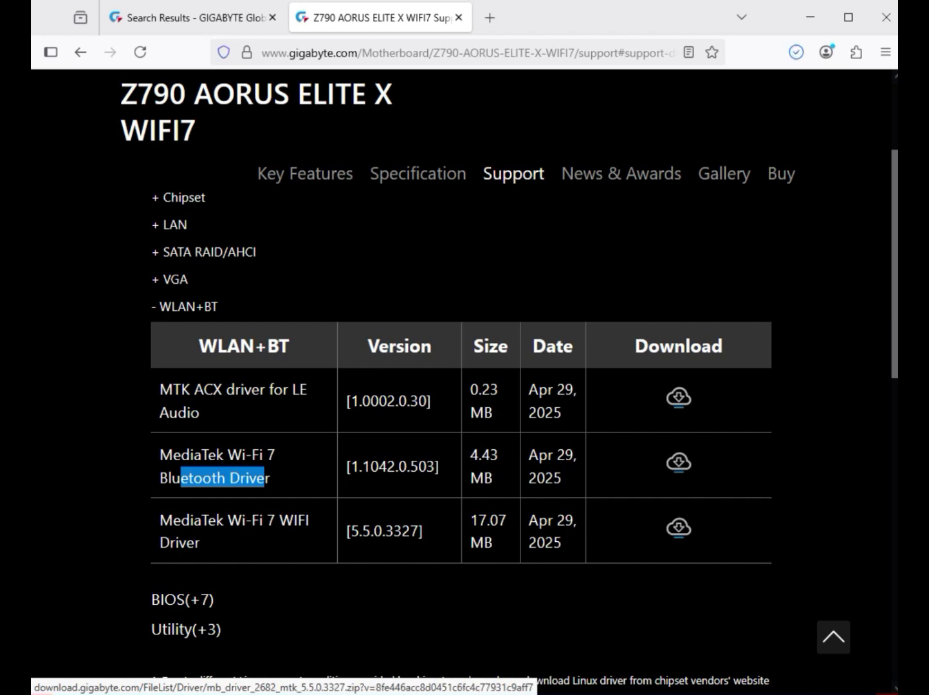
click(679, 528)
click(679, 527)
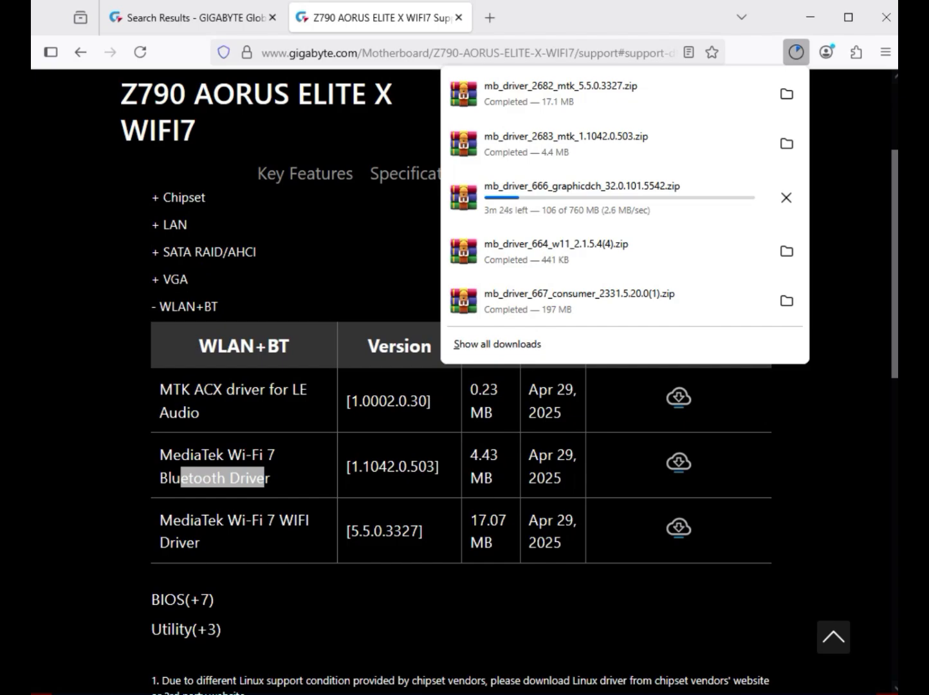
key(Escape)
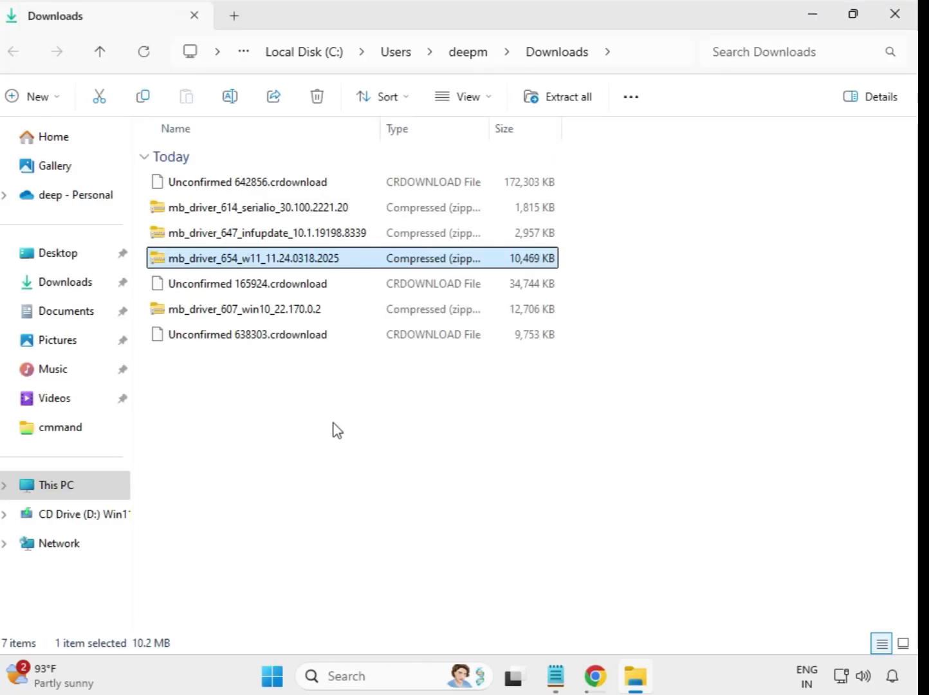
Step: Extract the mb_driver_614_serialio_30.100.2221.20 archive to a same-named folder in Downloads and close the extracted folder's window
drag(340, 411, 314, 178)
click(494, 427)
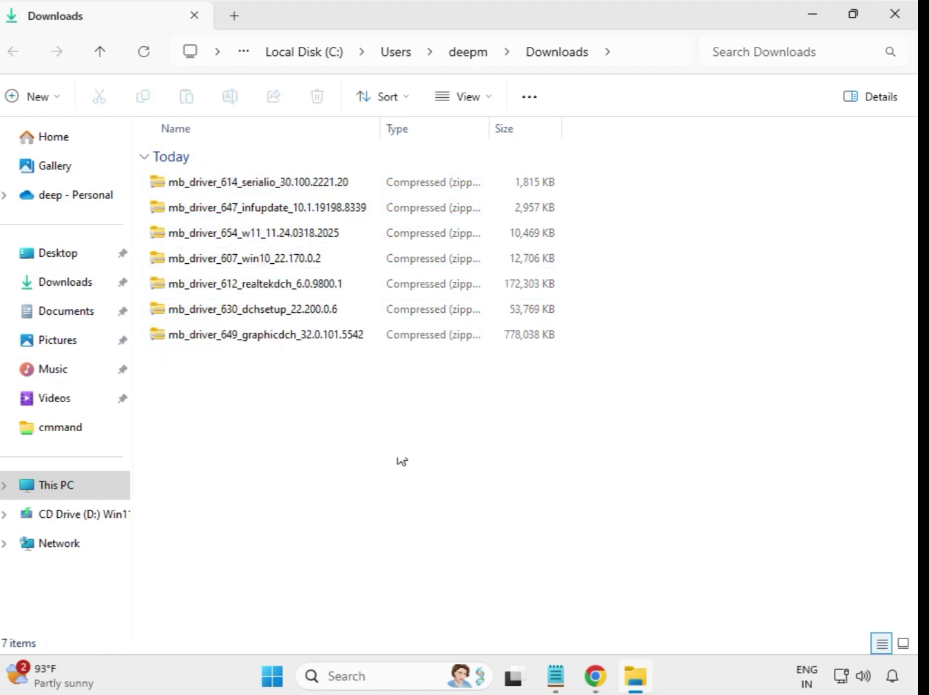
click(240, 191)
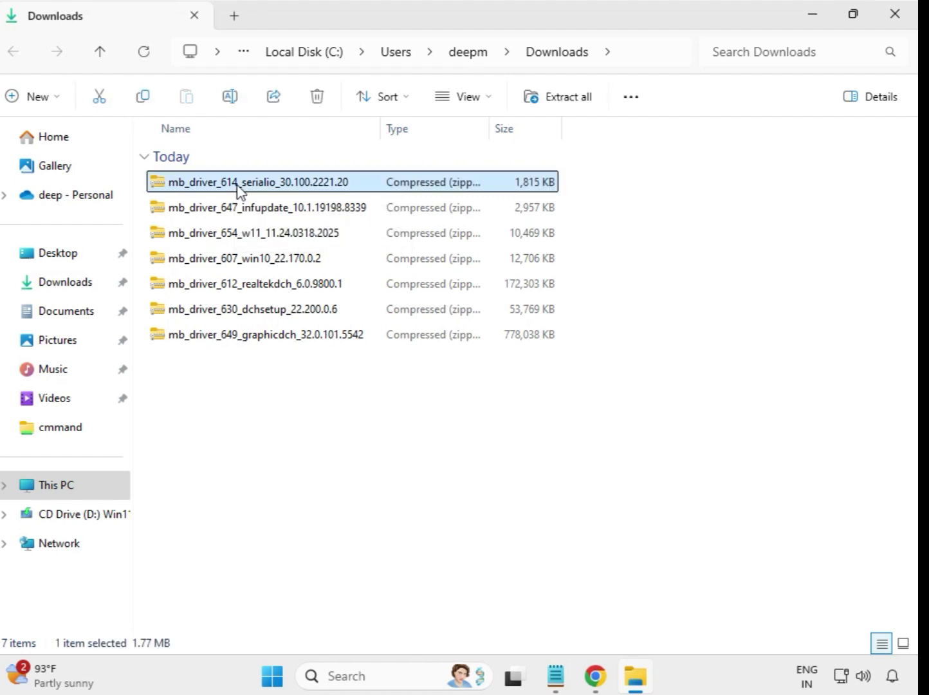
right_click(240, 190)
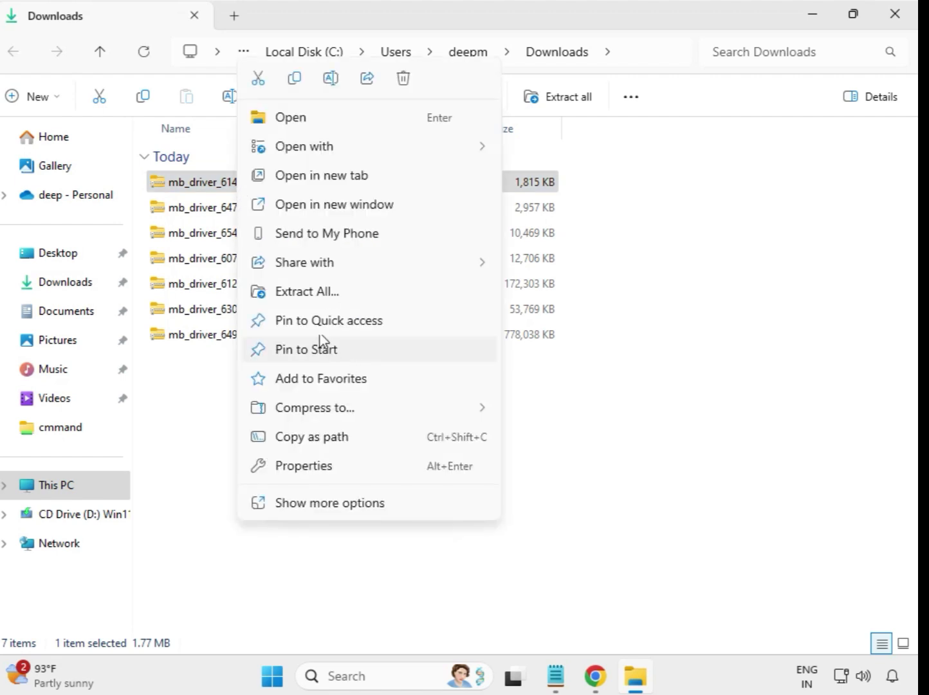
click(314, 301)
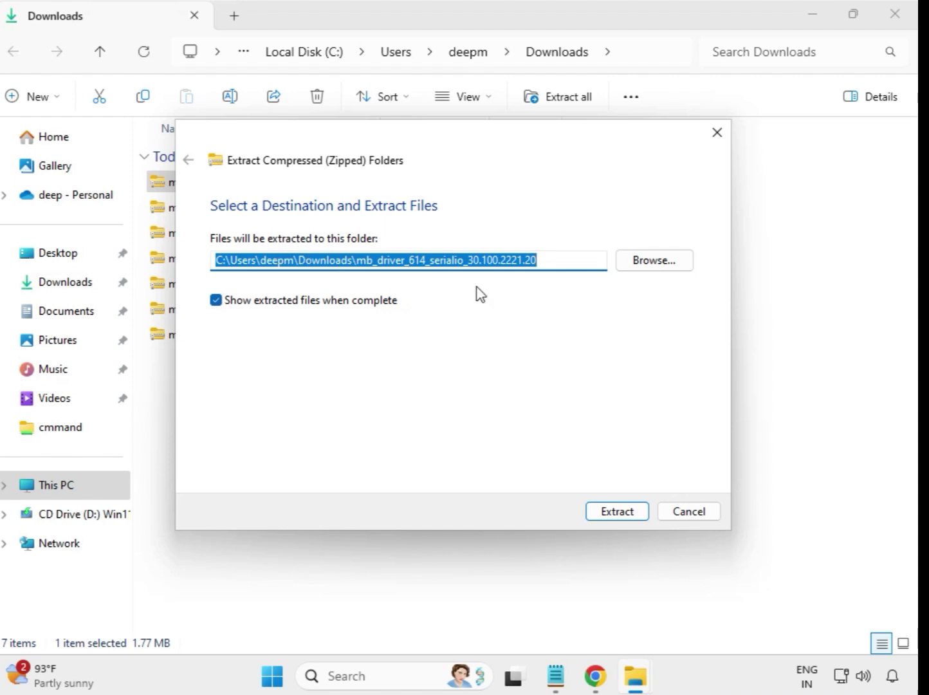
click(627, 512)
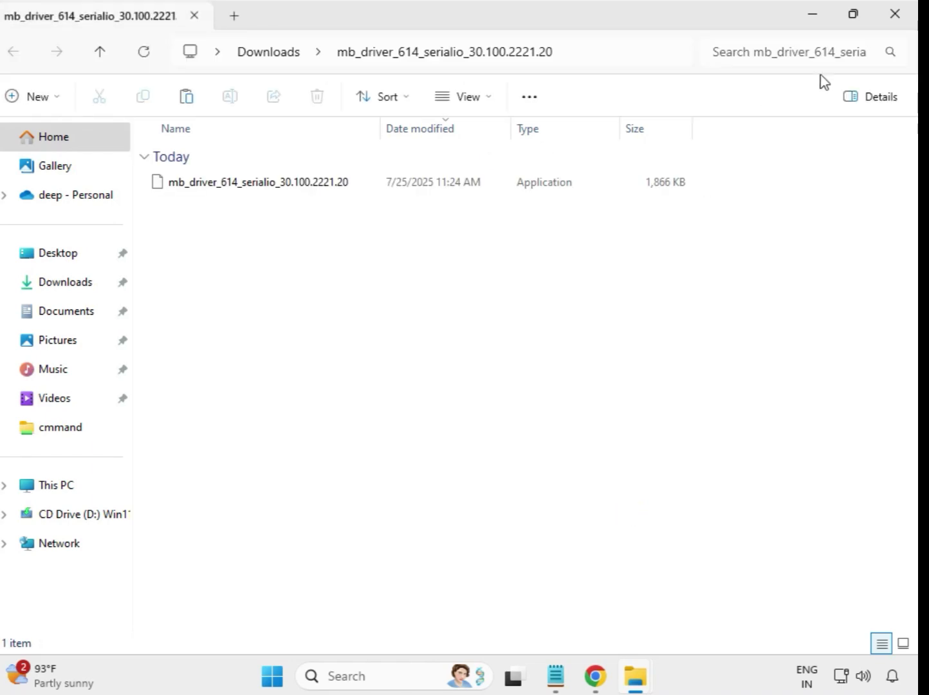
click(896, 18)
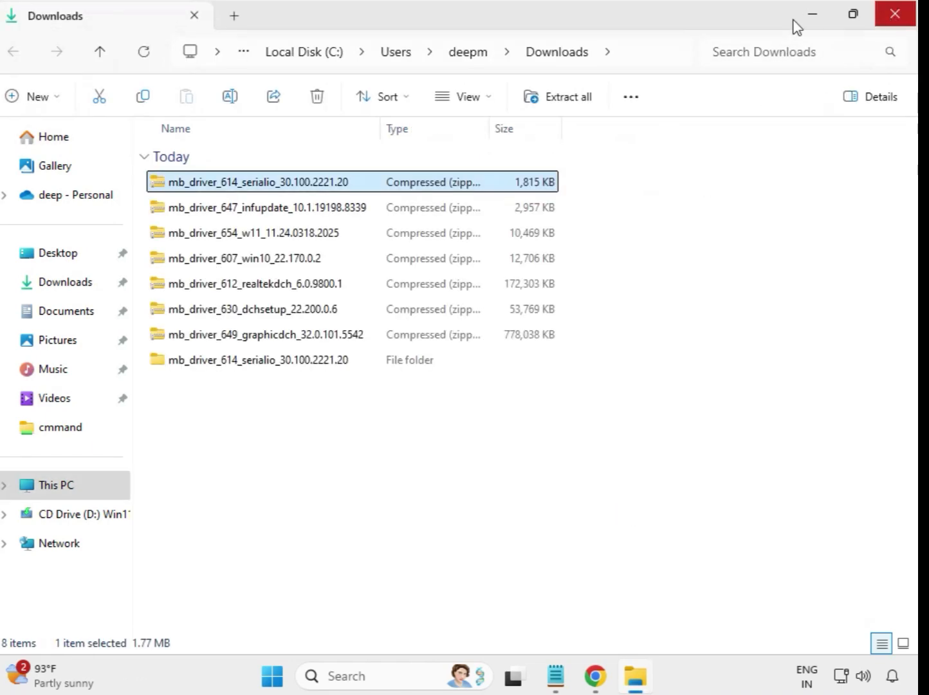
click(236, 372)
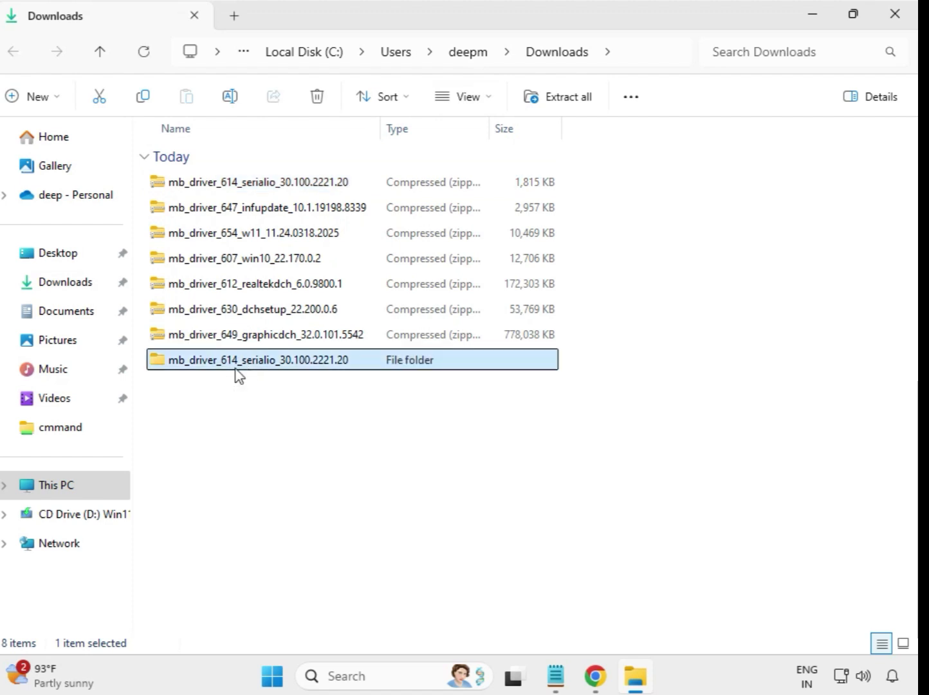
Step: Extract the mb_driver_647_infupdate_10.1.19198.8339 archive to a same-named folder in Downloads and close the extracted folder's window
click(243, 215)
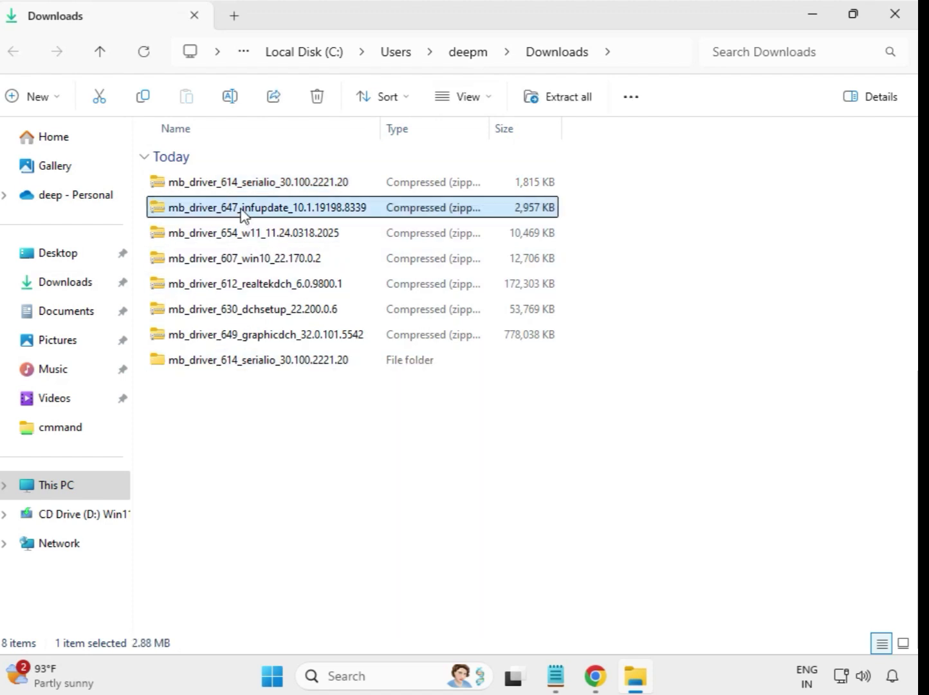
right_click(243, 215)
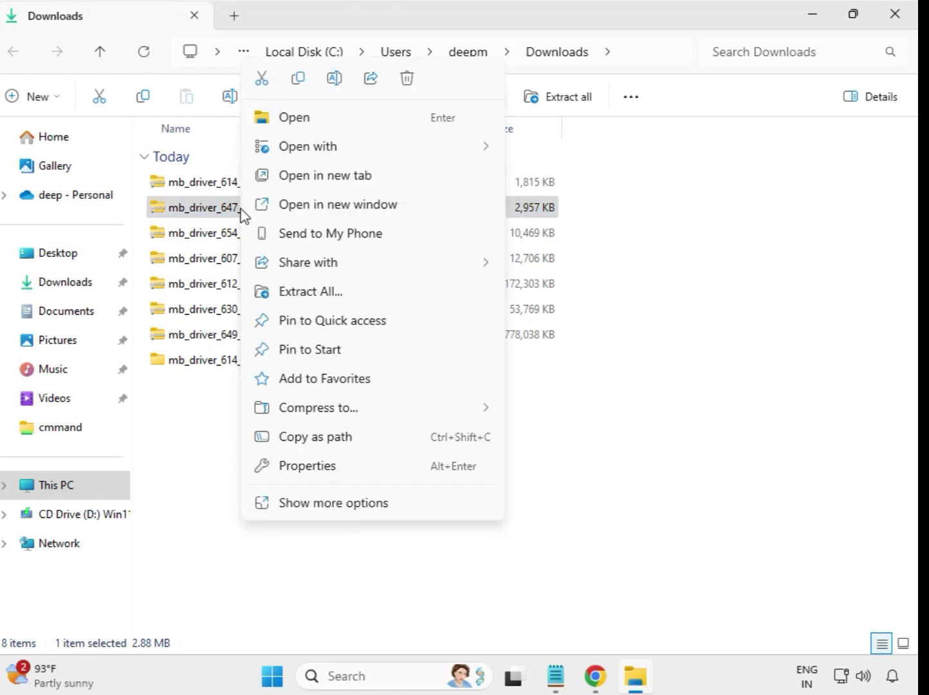
click(314, 298)
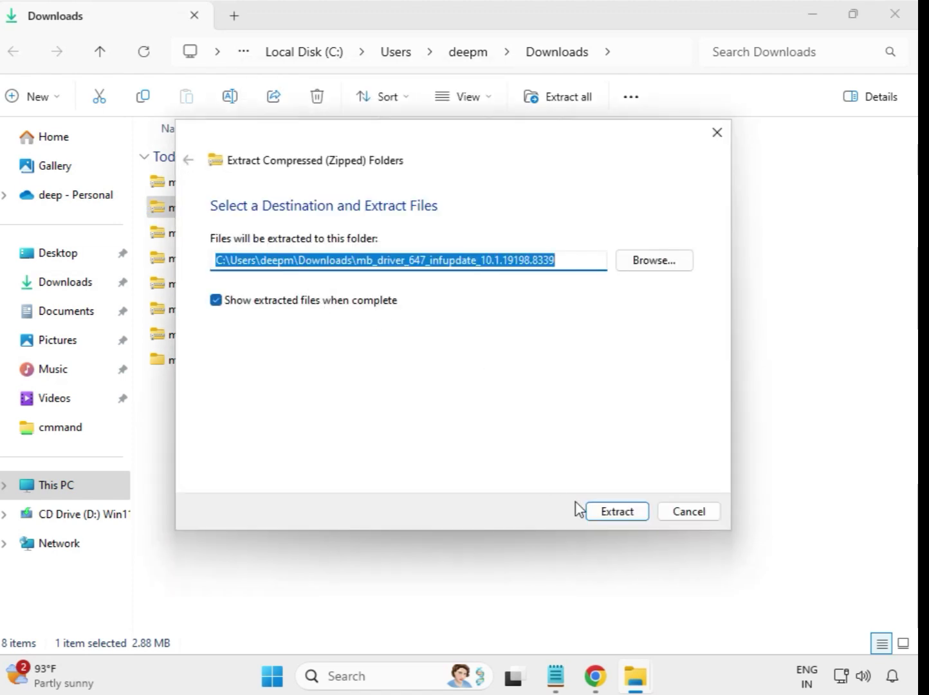
click(609, 519)
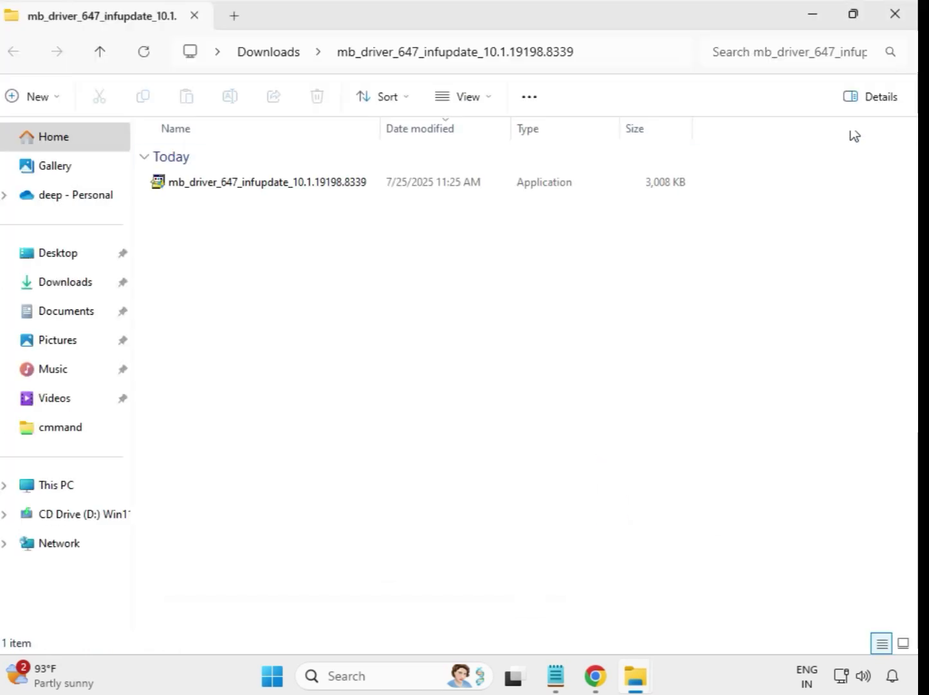
click(893, 18)
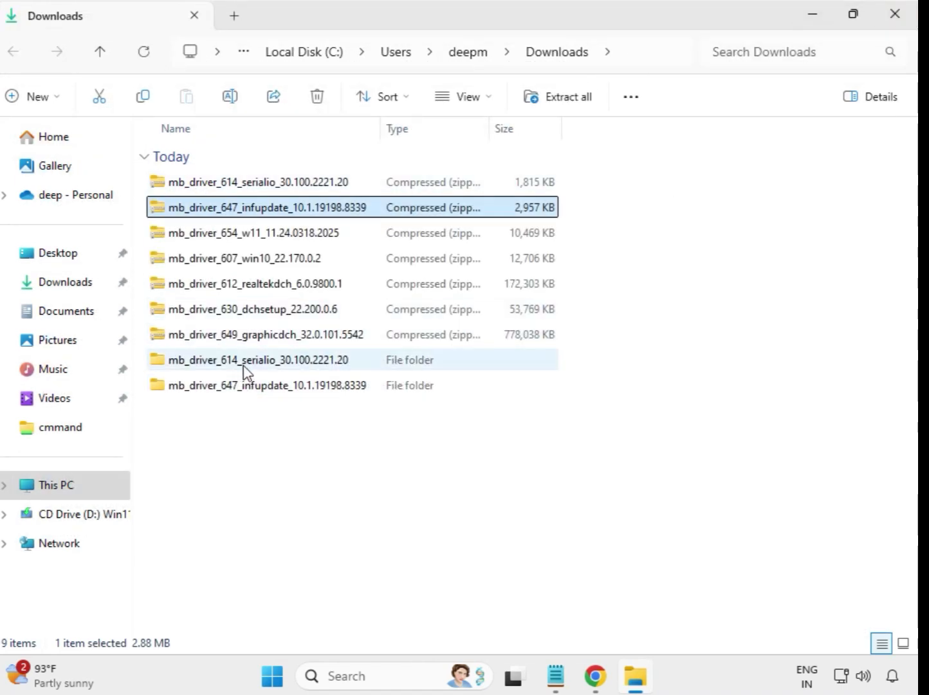
Step: Extract the mb_driver_654_w11_11.24.0318.2025 archive to a same-named folder in Downloads and close the extracted folder's window
click(237, 241)
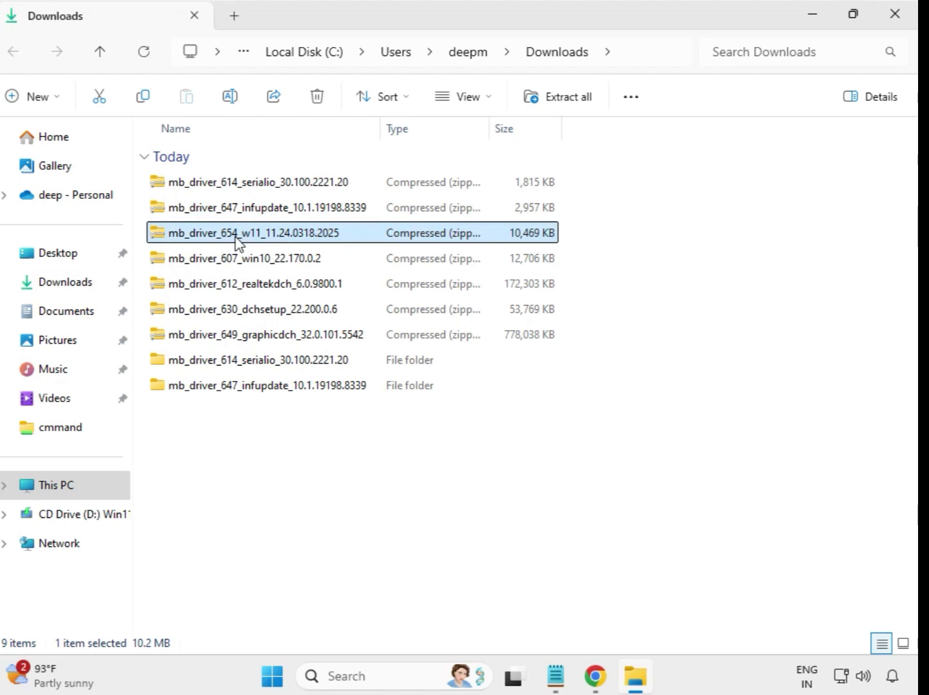
right_click(238, 241)
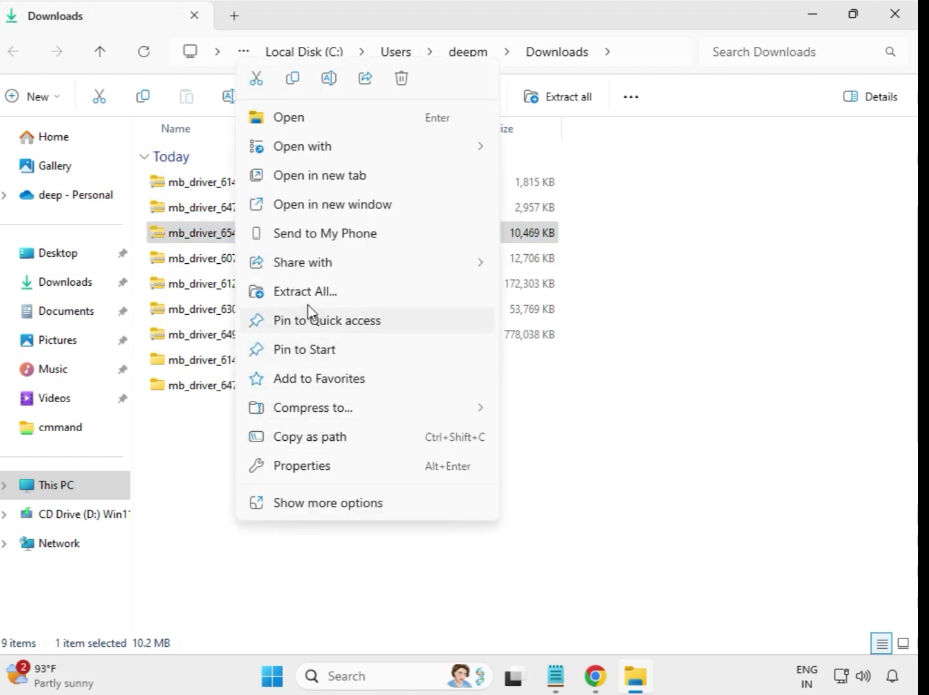
click(318, 290)
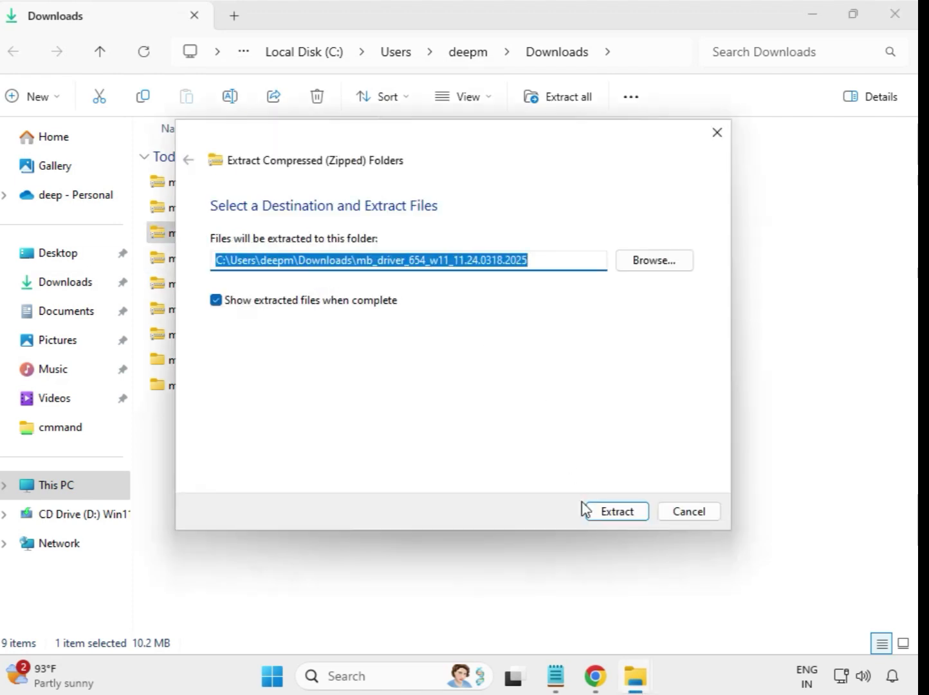
click(605, 515)
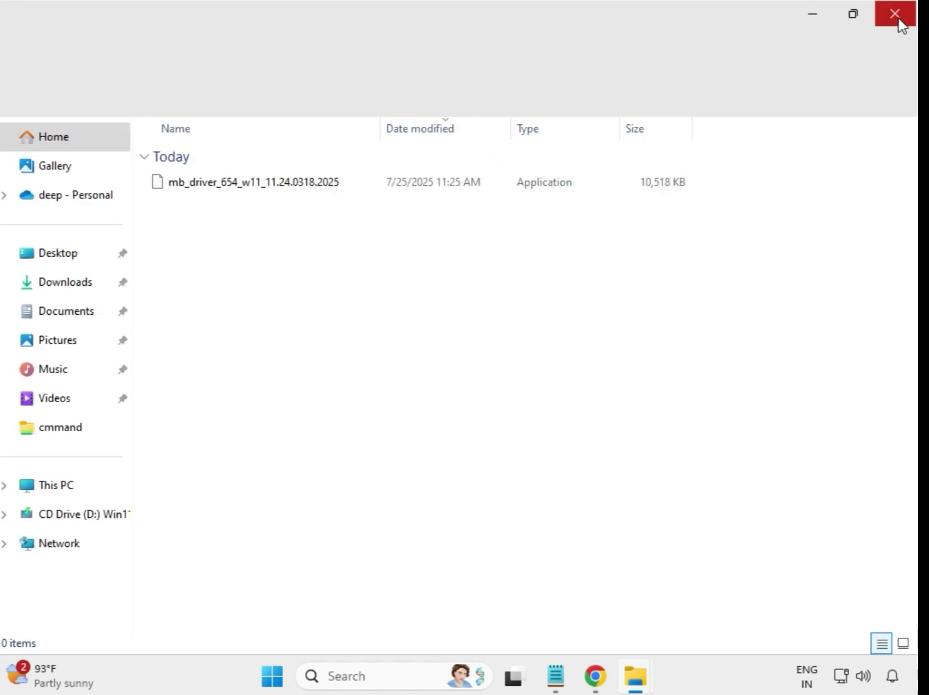
click(898, 19)
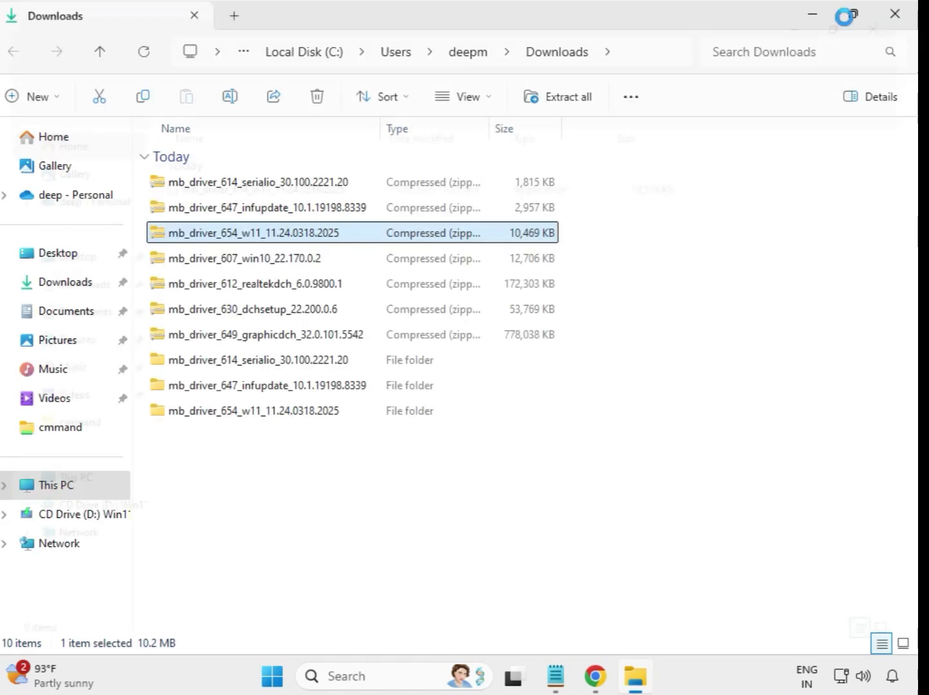
Step: Extract the mb_driver_607_win10_22.170.0.2 archive to a same-named folder in Downloads and close the extracted folder's window
click(211, 264)
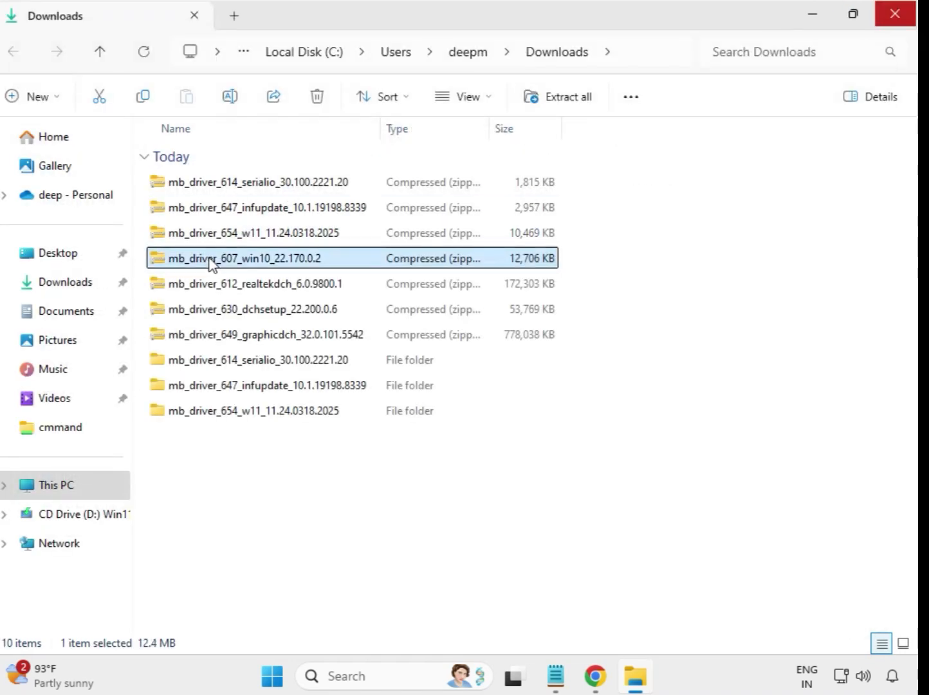
right_click(211, 263)
click(284, 293)
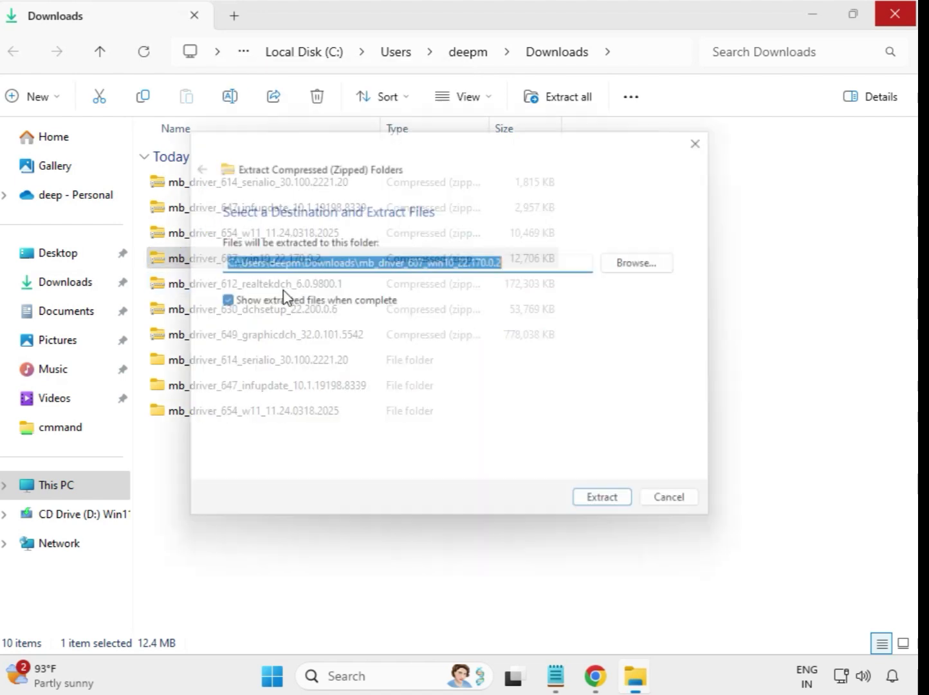
click(623, 512)
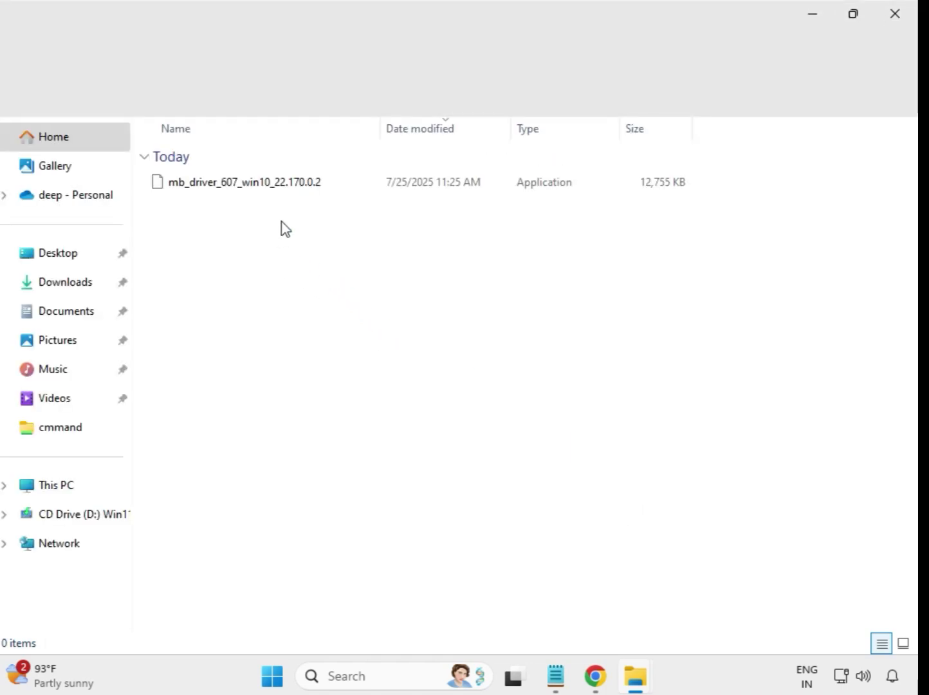
click(906, 13)
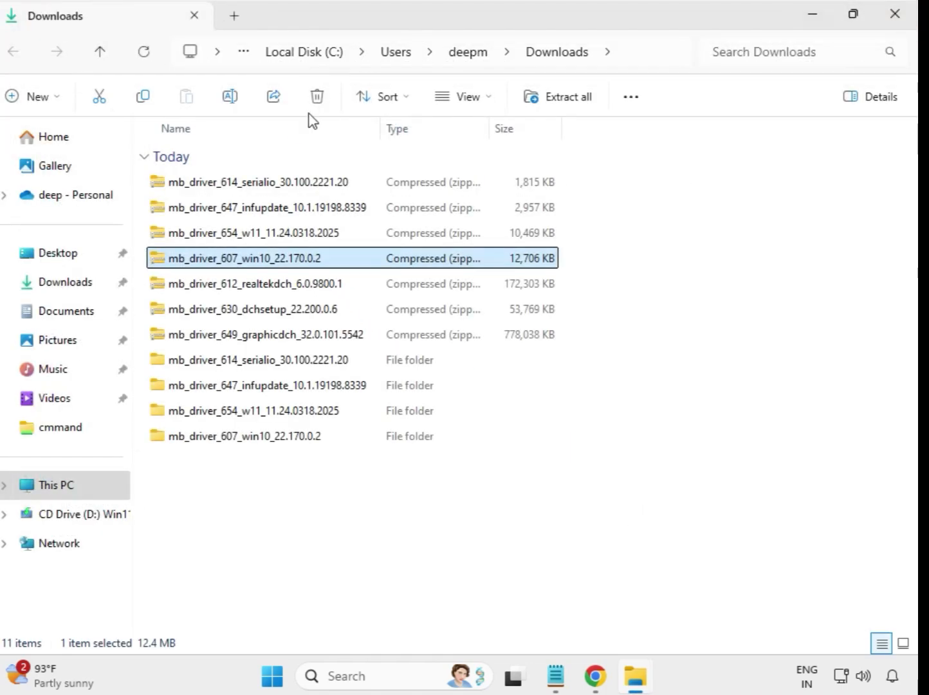
Step: Extract the mb_driver_612_realtekdch_6.0.9800.1 archive to a same-named folder in Downloads and close the extracted folder's window
click(264, 286)
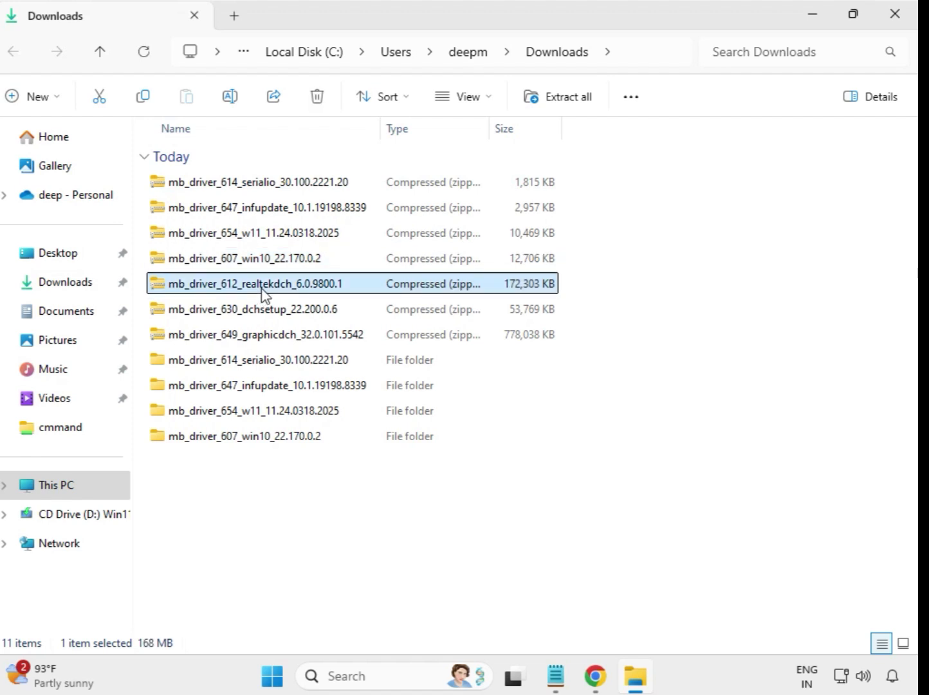
right_click(264, 293)
click(359, 295)
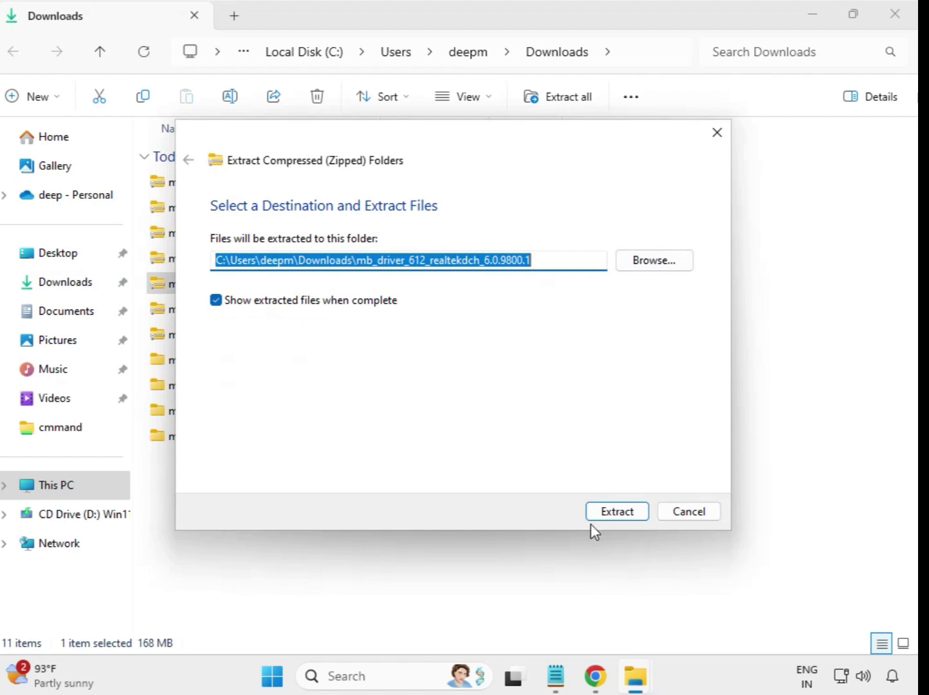
click(607, 518)
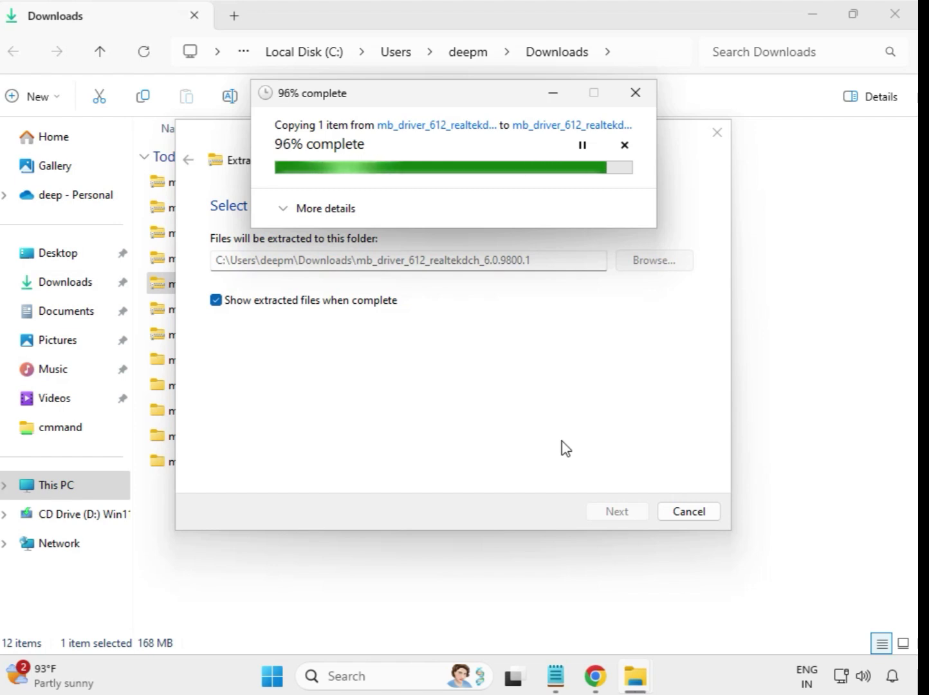
click(895, 13)
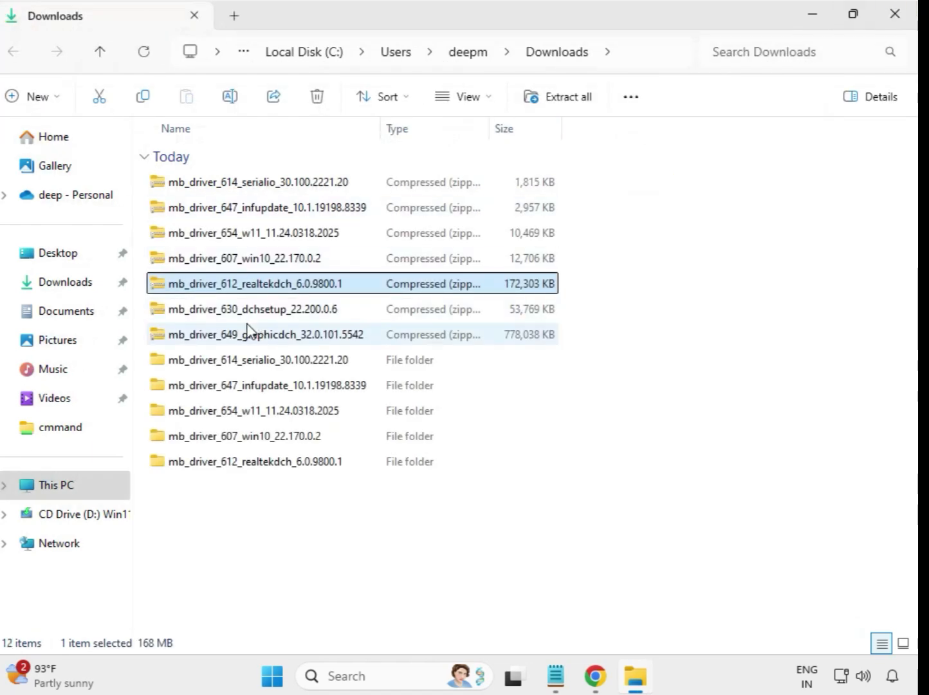
Step: Extract the mb_driver_630_dchsetup_22.200.0.6 archive to a same-named folder in Downloads and close the extracted folder's window
click(256, 312)
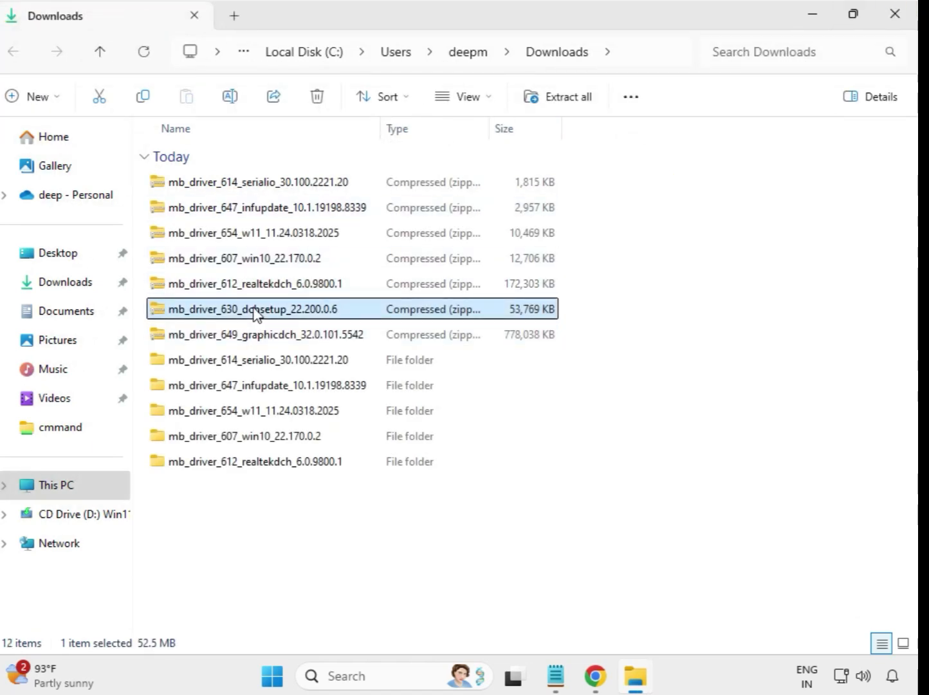
right_click(254, 309)
click(321, 296)
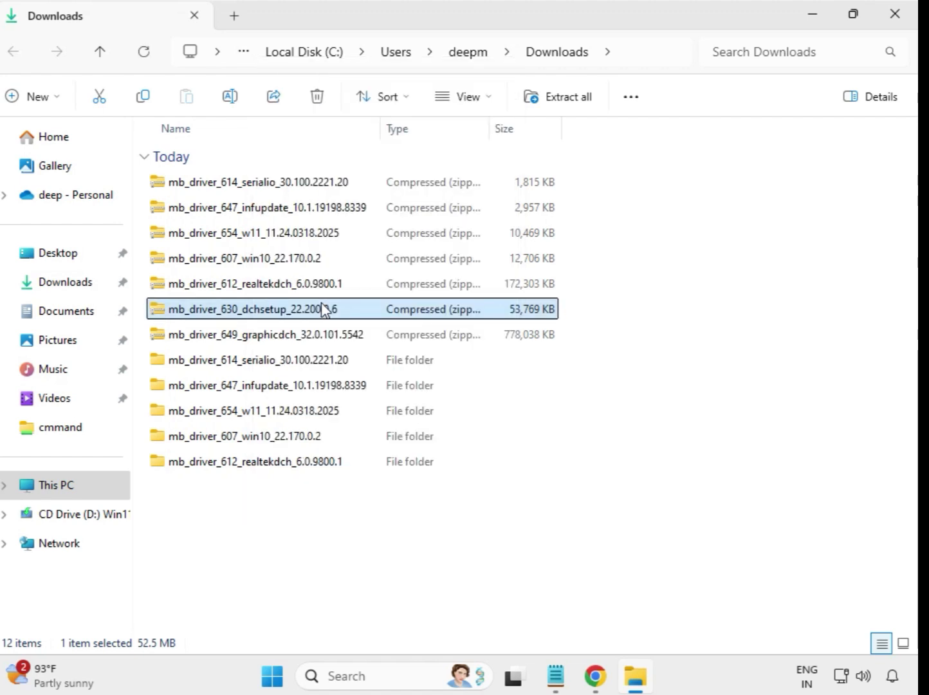
click(592, 513)
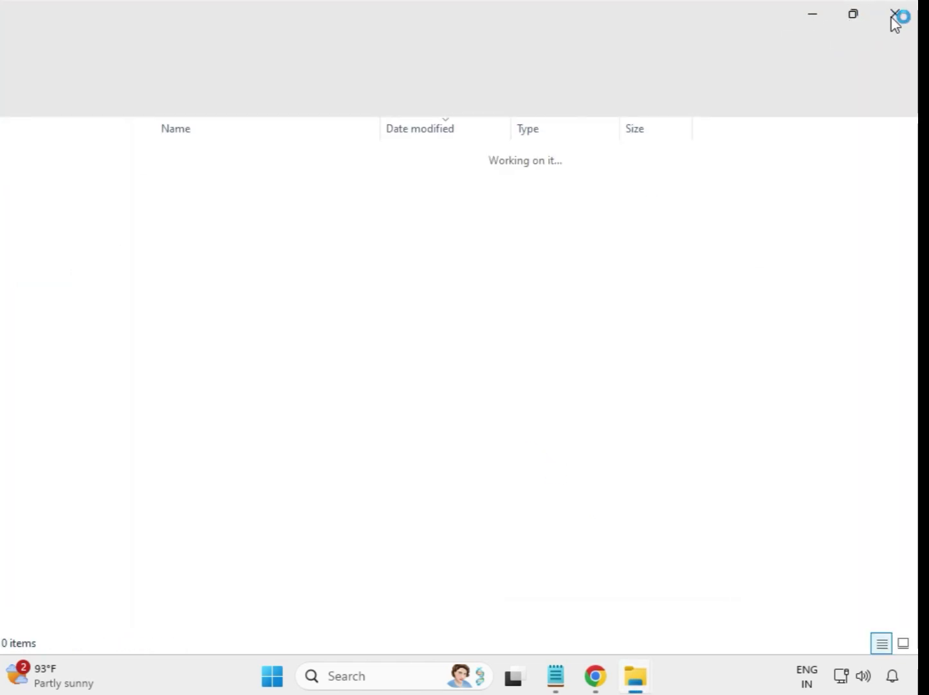
click(896, 15)
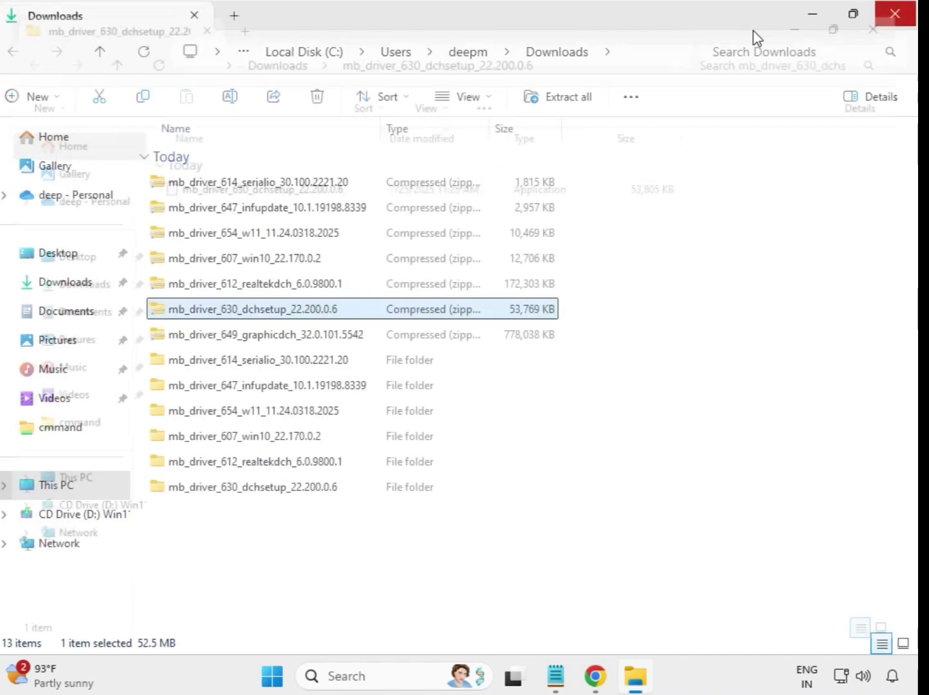
Step: Extract the mb_driver_649_graphicdch_32.0.101.5542 archive to a same-named folder in Downloads, close the extracted folder's window and clear the selection
click(281, 342)
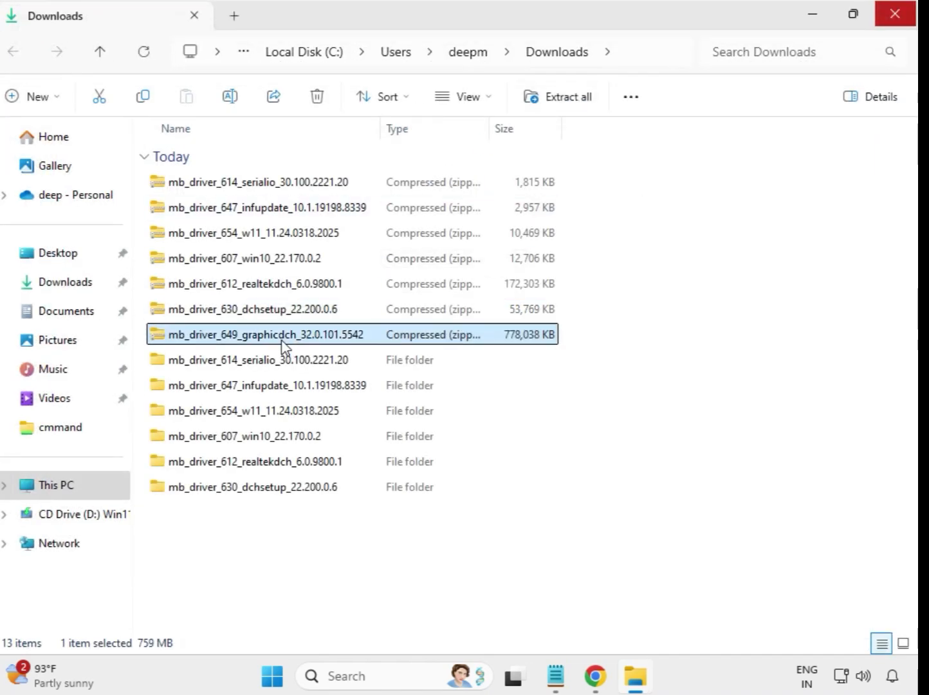
right_click(282, 348)
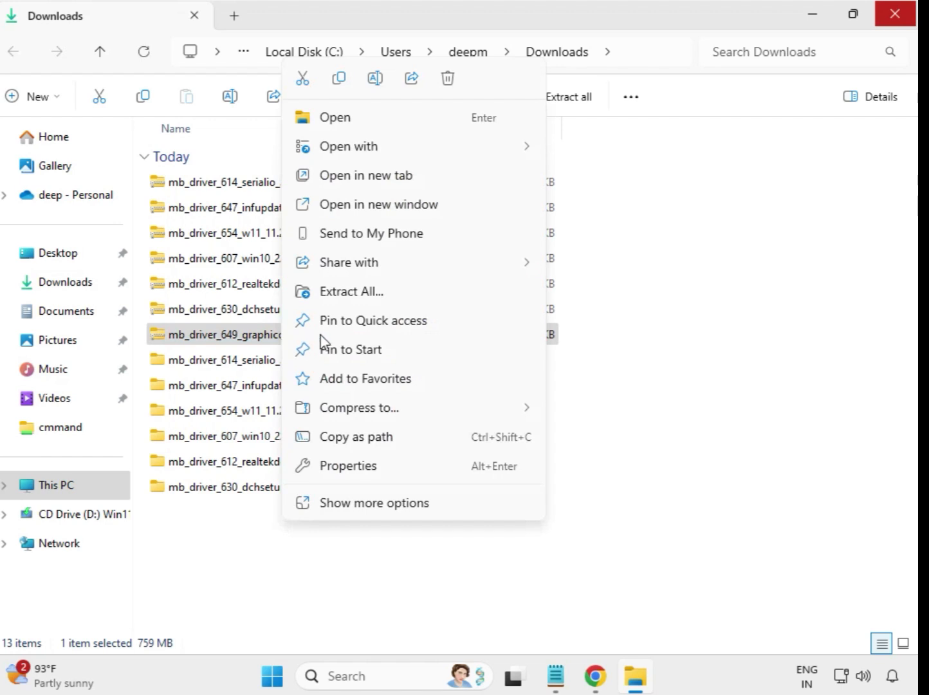
click(365, 296)
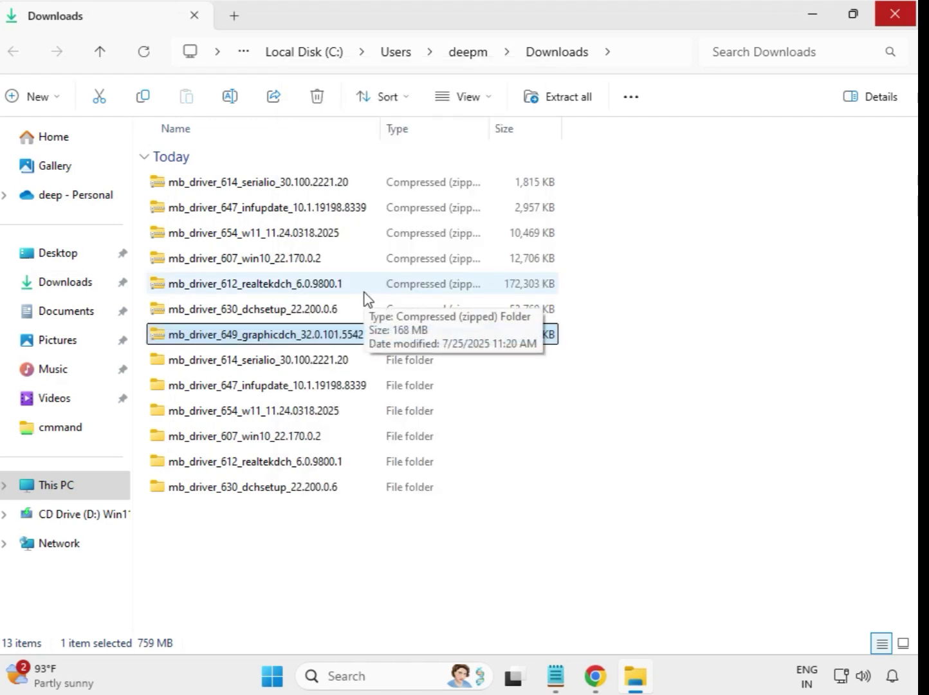
click(616, 515)
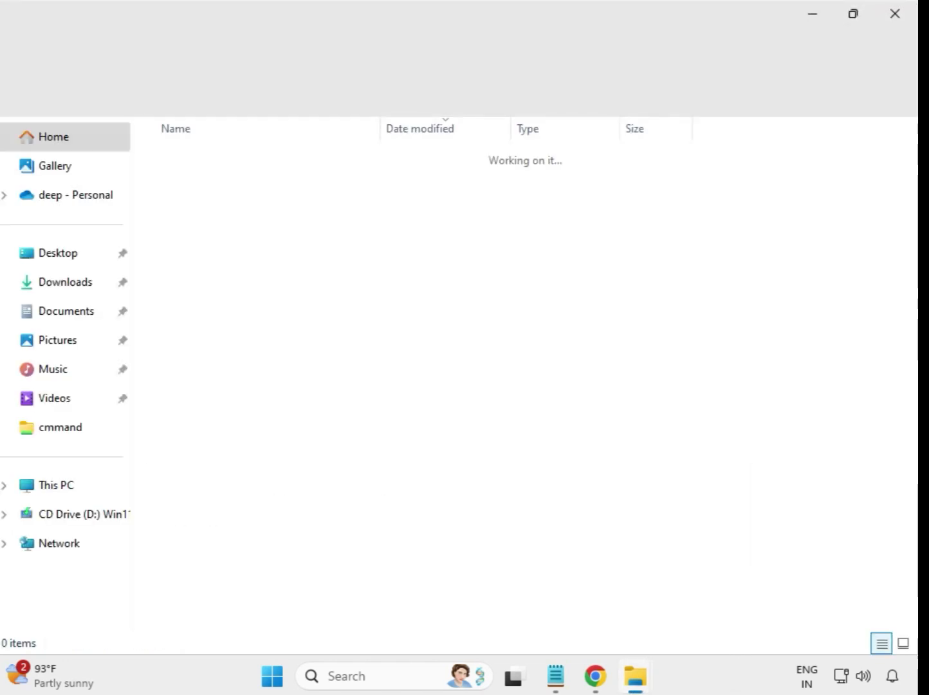
click(894, 16)
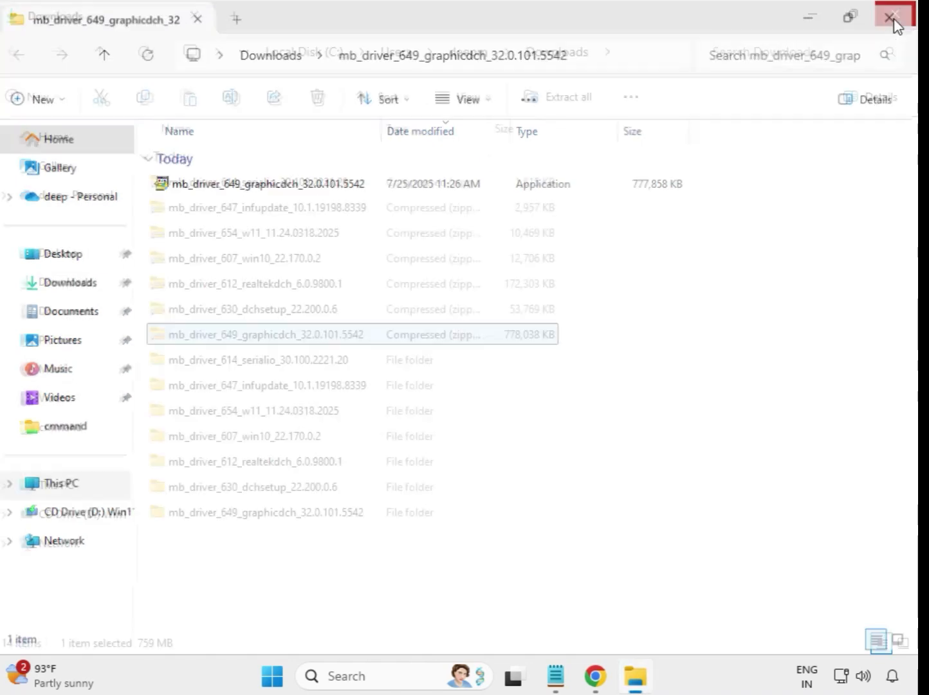
click(593, 551)
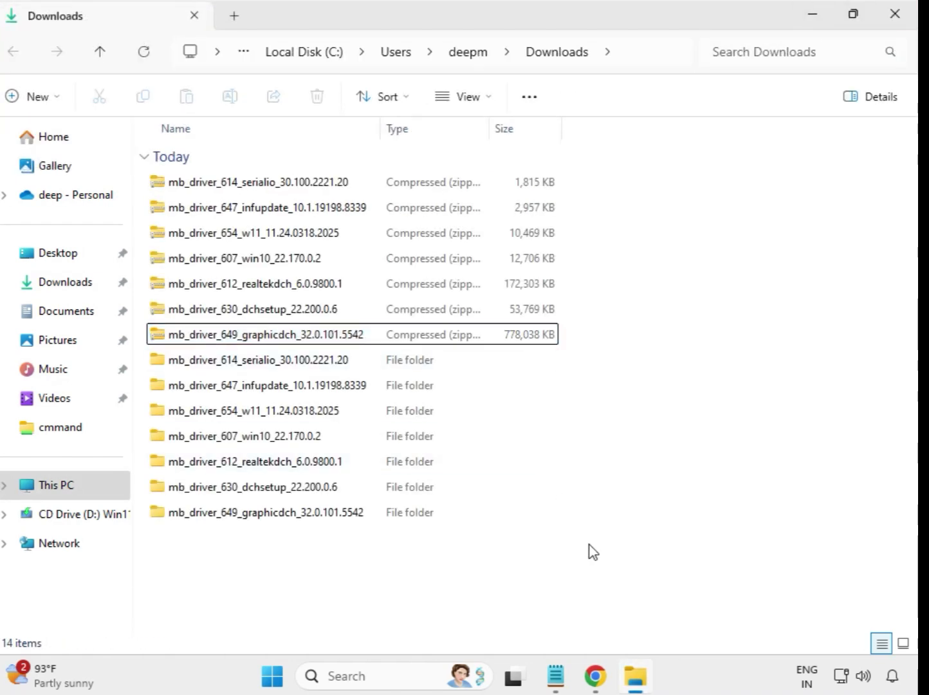
Step: Refresh the Downloads folder listing, briefly select the seven extracted driver folders together and clear the selection
right_click(342, 559)
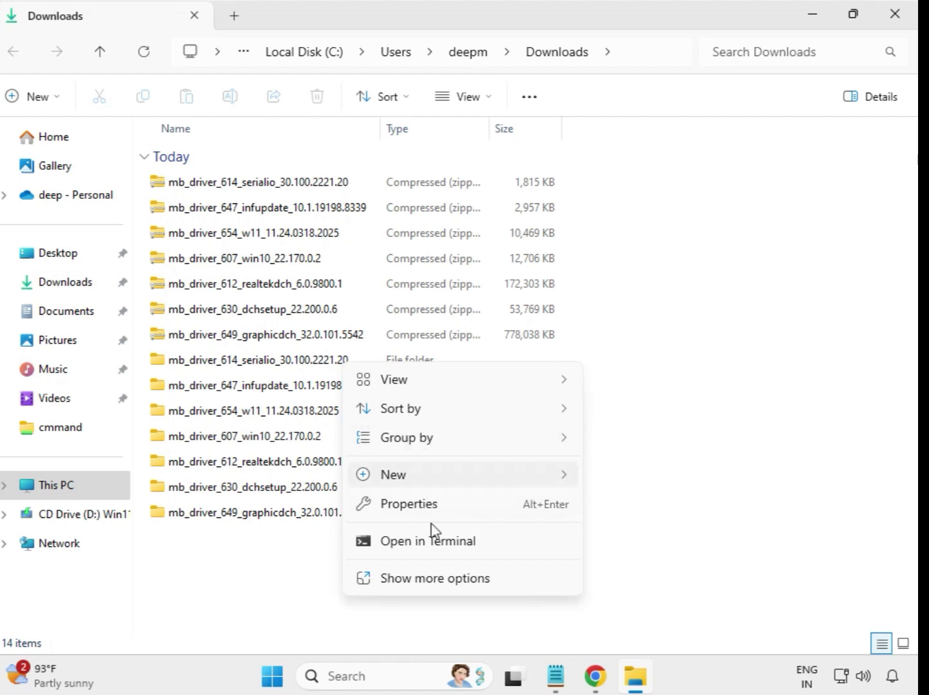
click(447, 578)
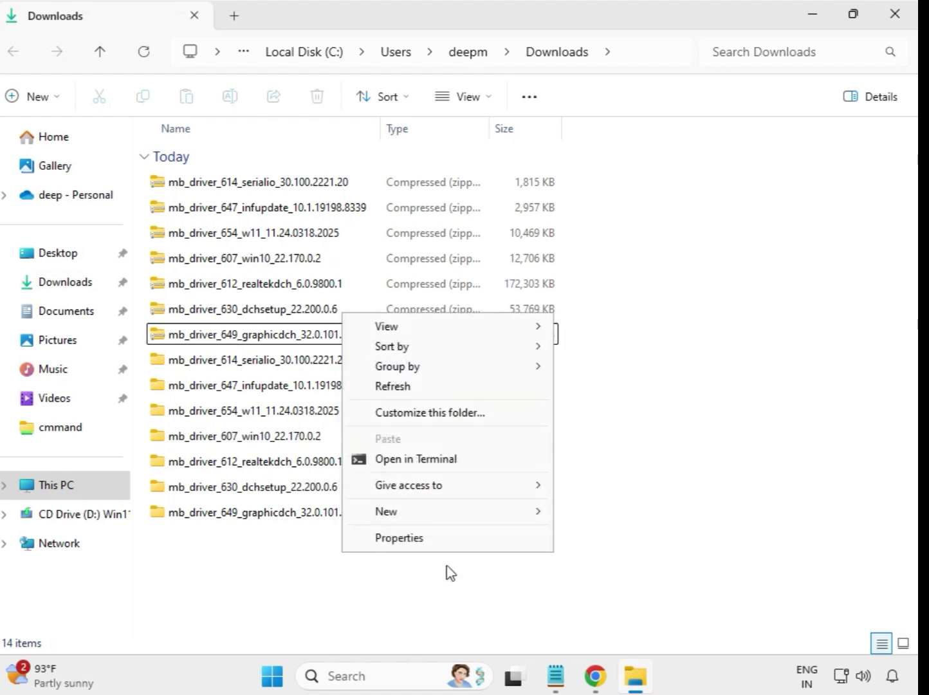
click(400, 388)
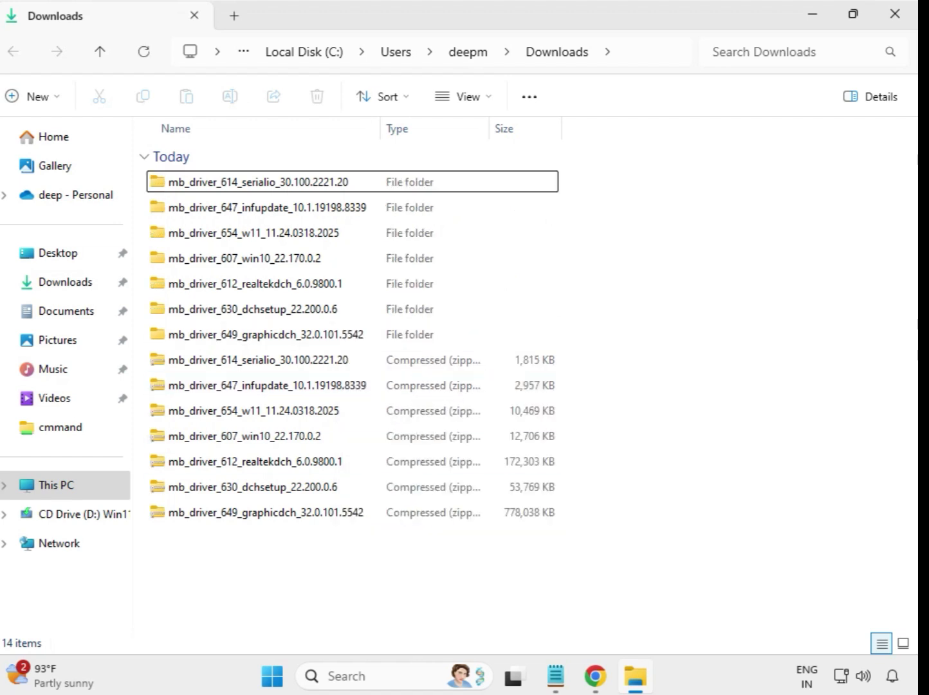
drag(570, 333, 353, 177)
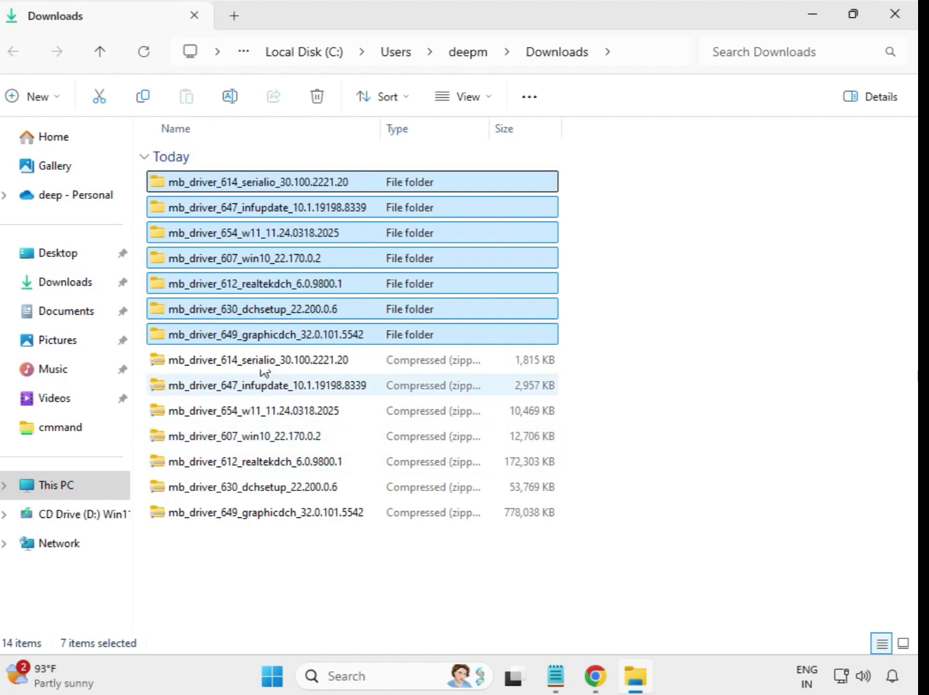
click(598, 218)
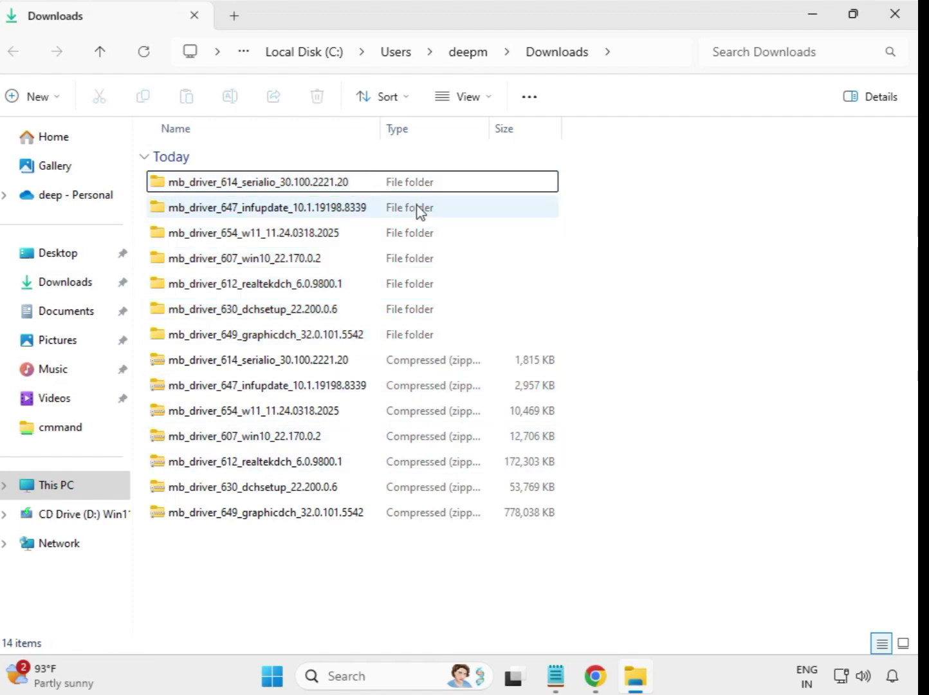
Step: Run the mb_driver_614_serialio_30.100.2221.20 installer from its extracted folder as administrator, allow it to make changes and return to Downloads
double_click(258, 183)
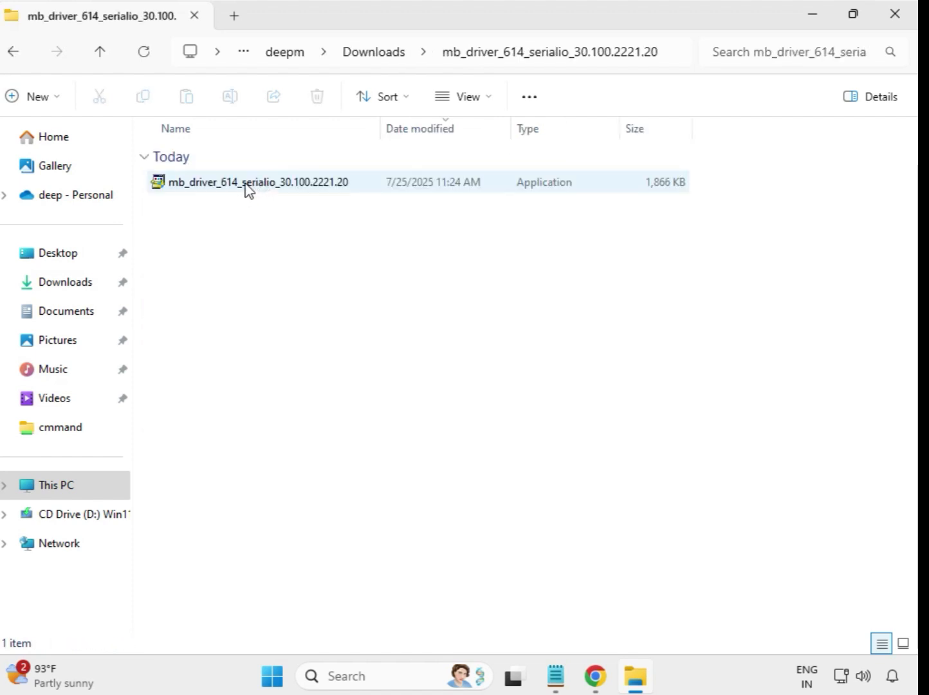
click(248, 187)
right_click(249, 188)
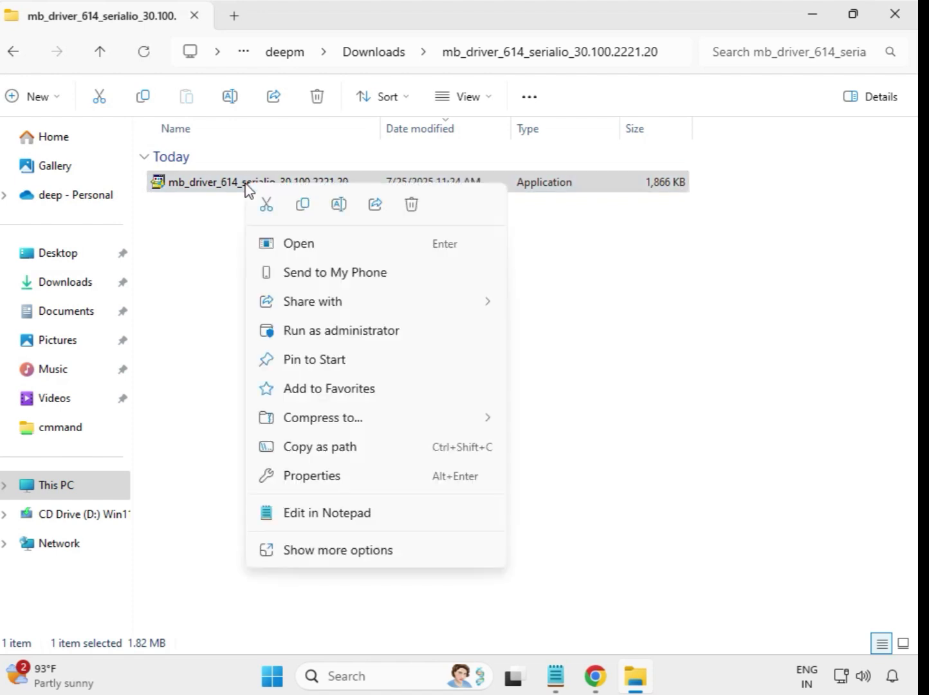
click(328, 332)
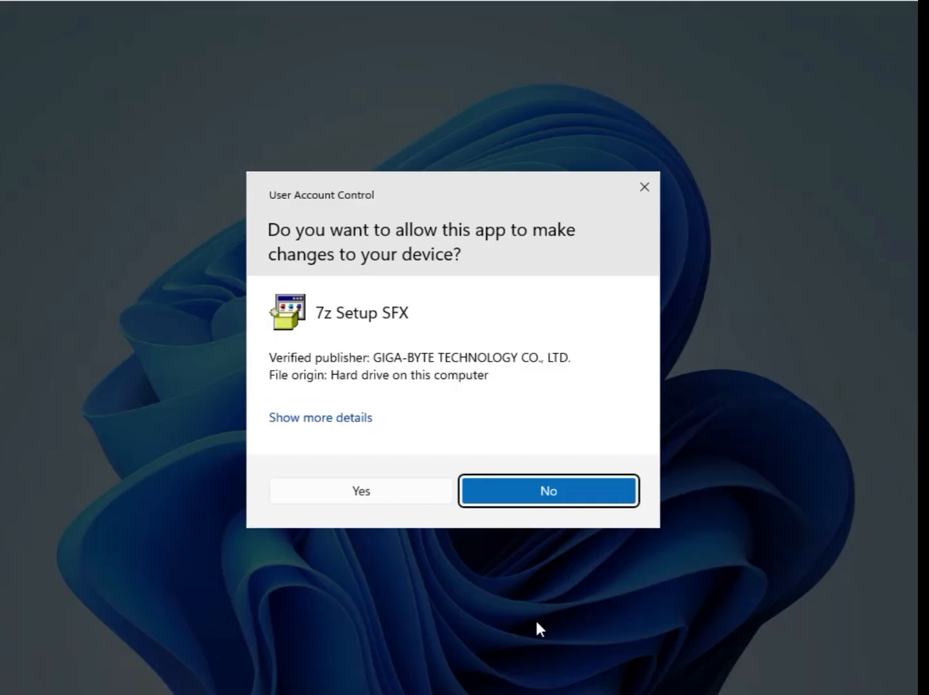
click(373, 495)
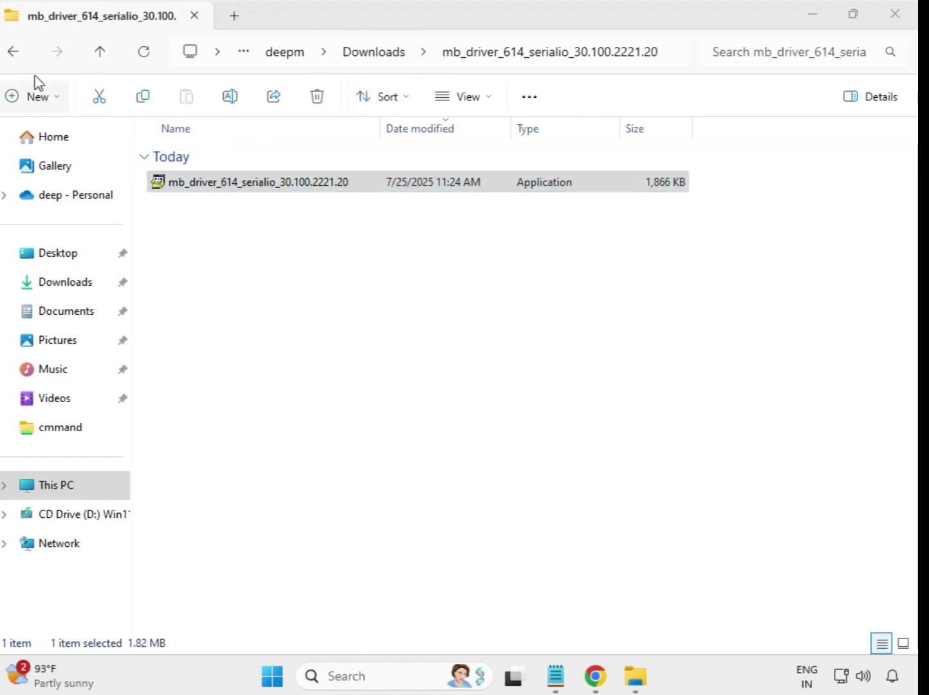
click(17, 58)
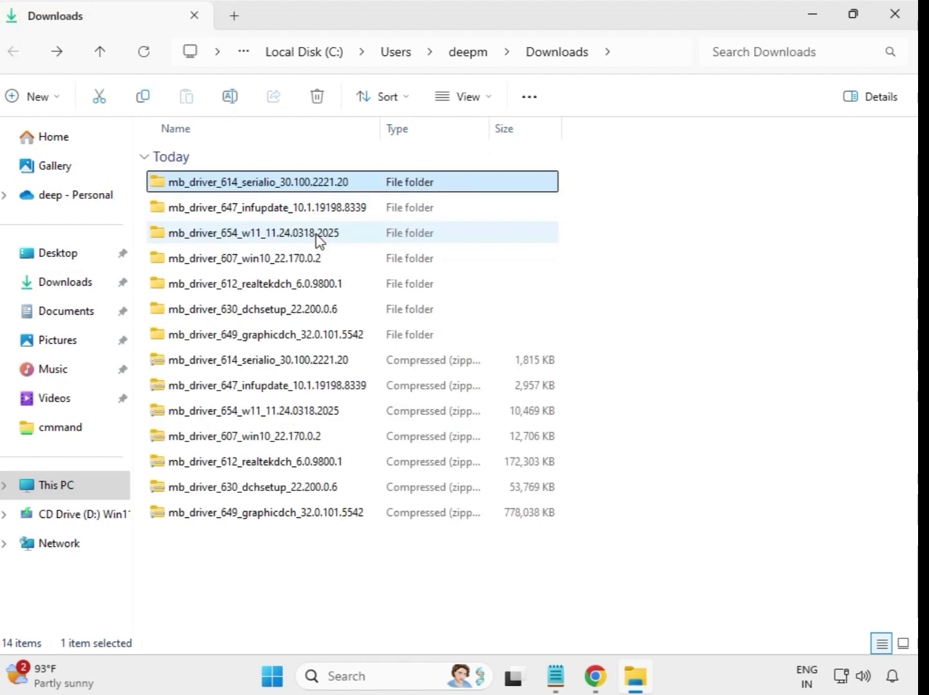
Step: Run the mb_driver_647_infupdate_10.1.19198.8339 installer from its extracted folder as administrator, allow it to make changes and return to Downloads
double_click(308, 208)
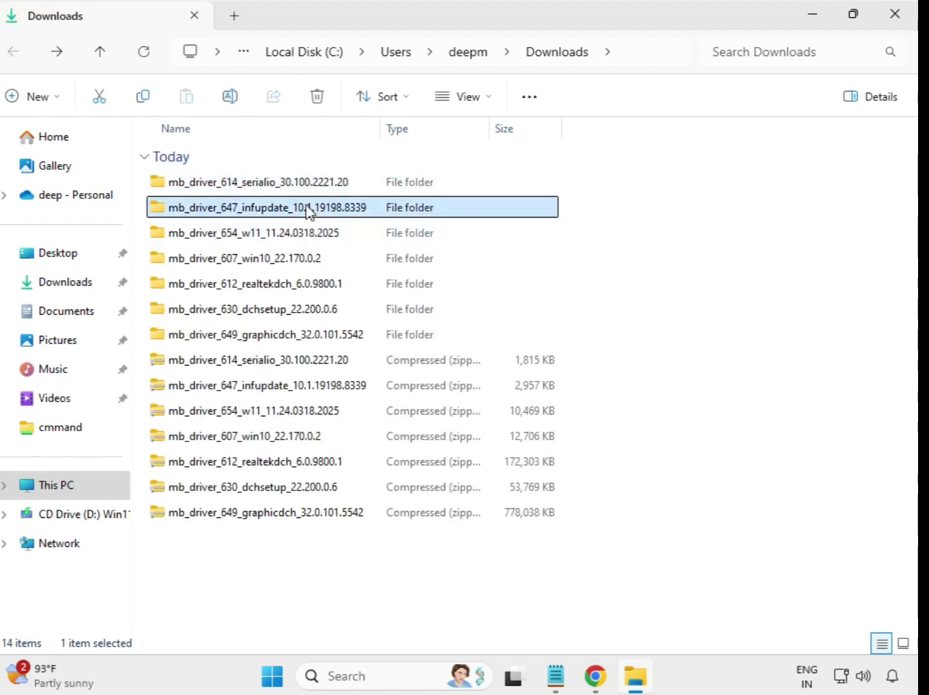
click(311, 191)
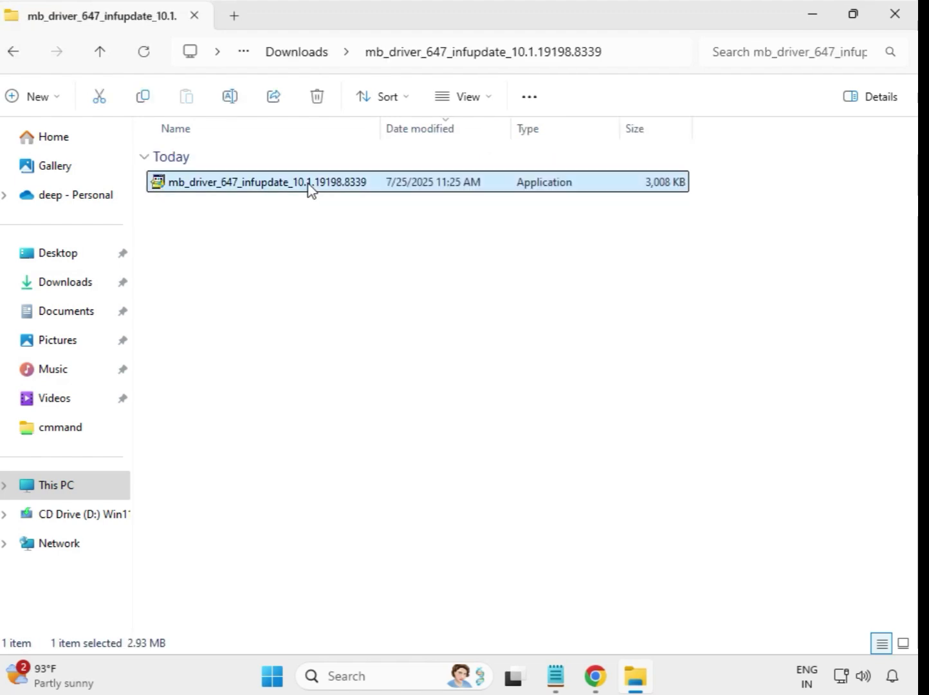
right_click(309, 189)
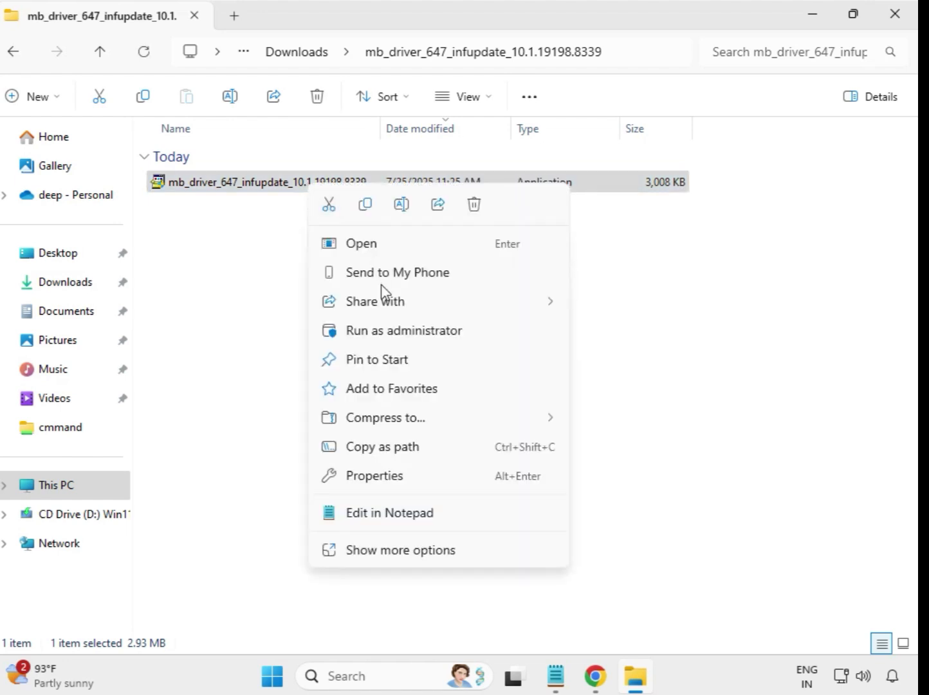
click(411, 333)
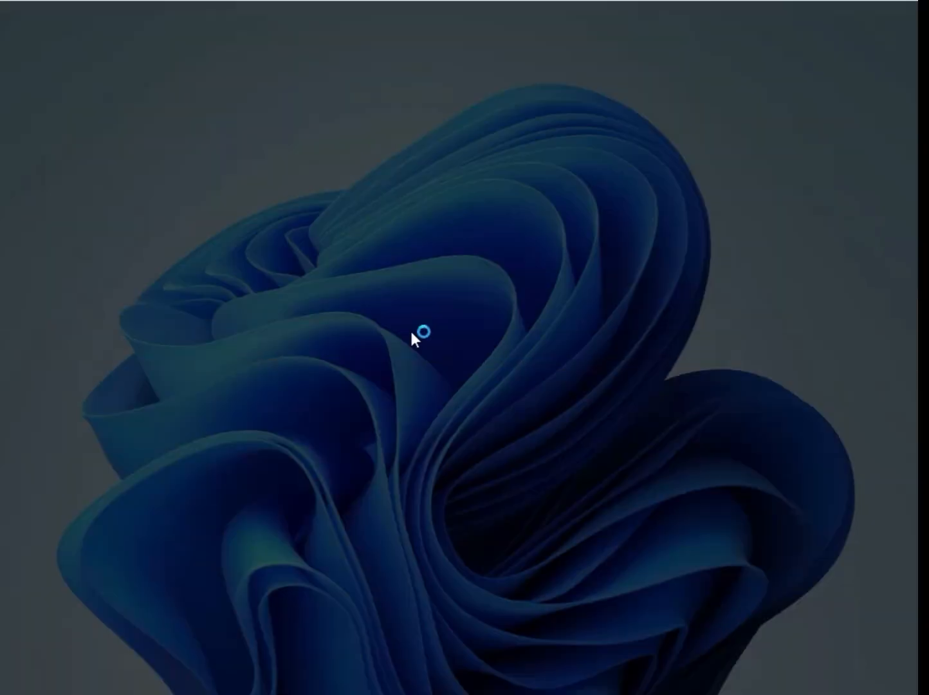
click(421, 499)
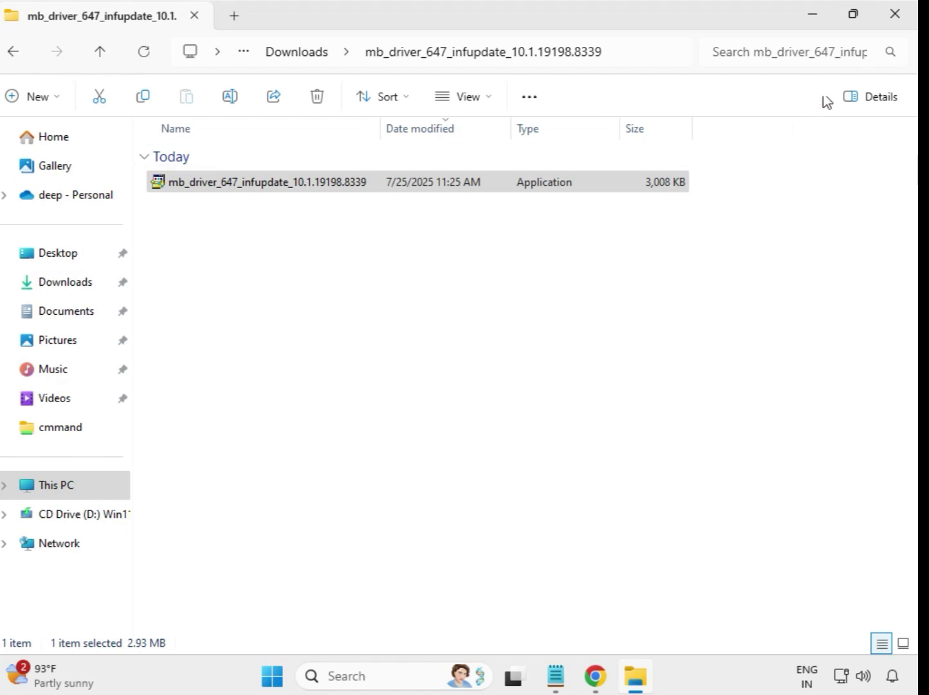
click(276, 60)
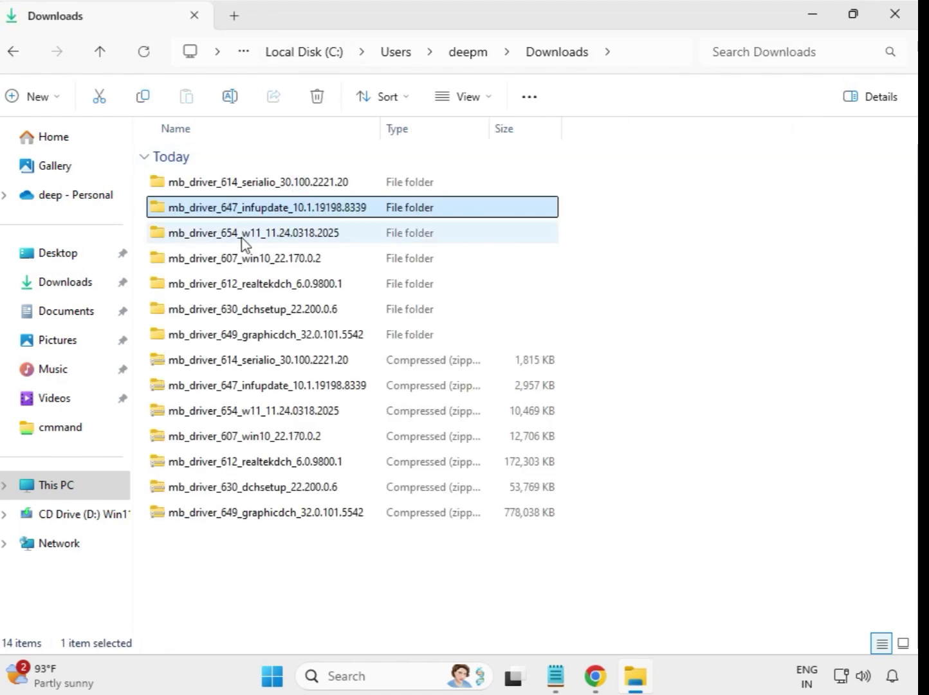
Step: Run the mb_driver_654_w11_11.24.0318.2025 installer from its extracted folder as administrator, allow it to make changes and return to Downloads
double_click(259, 240)
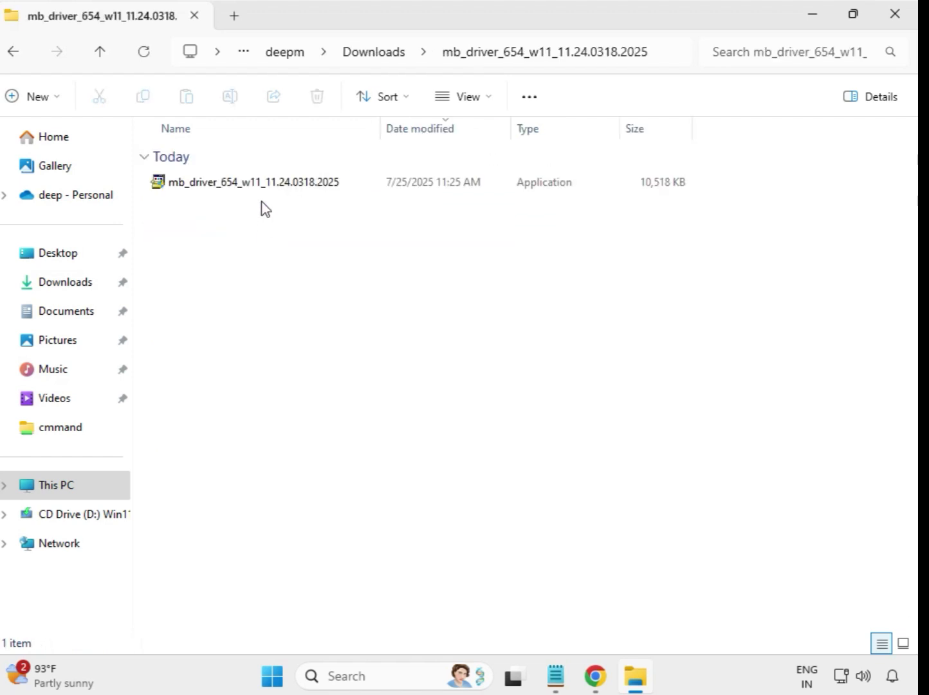
click(271, 186)
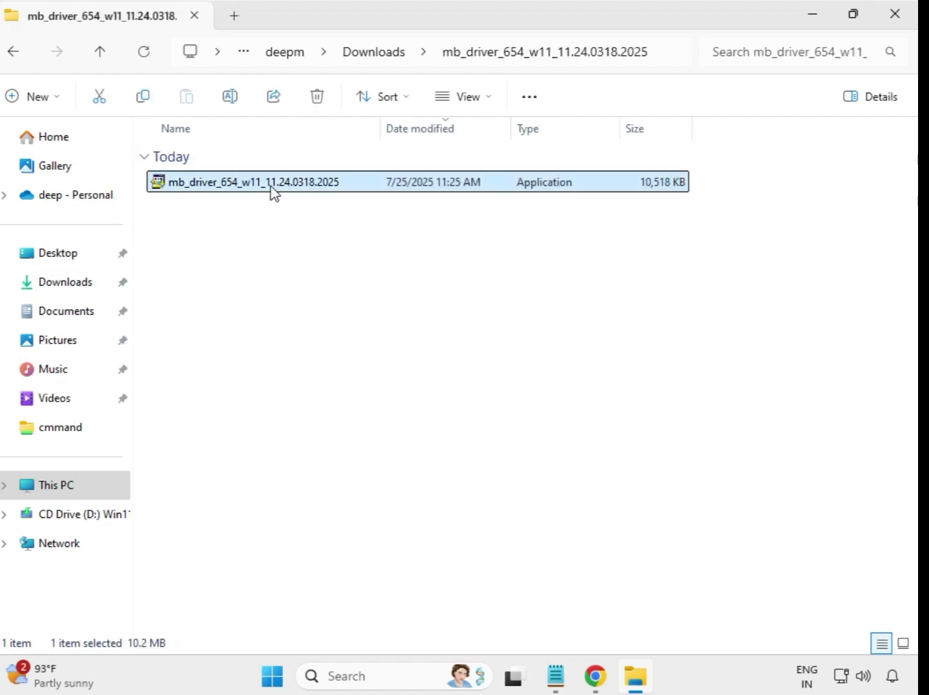
right_click(271, 191)
click(359, 333)
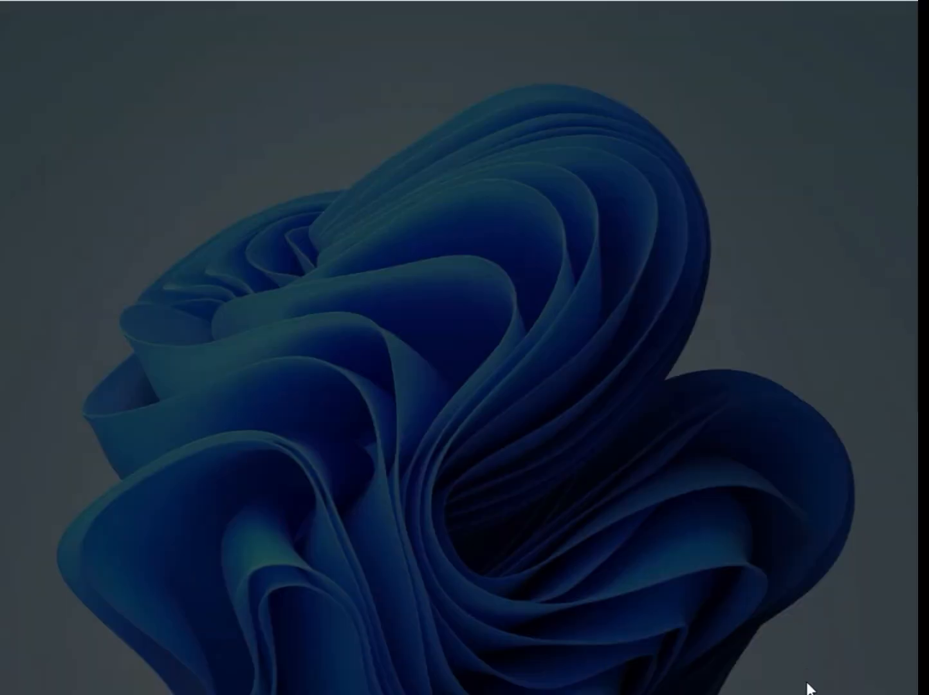
click(382, 499)
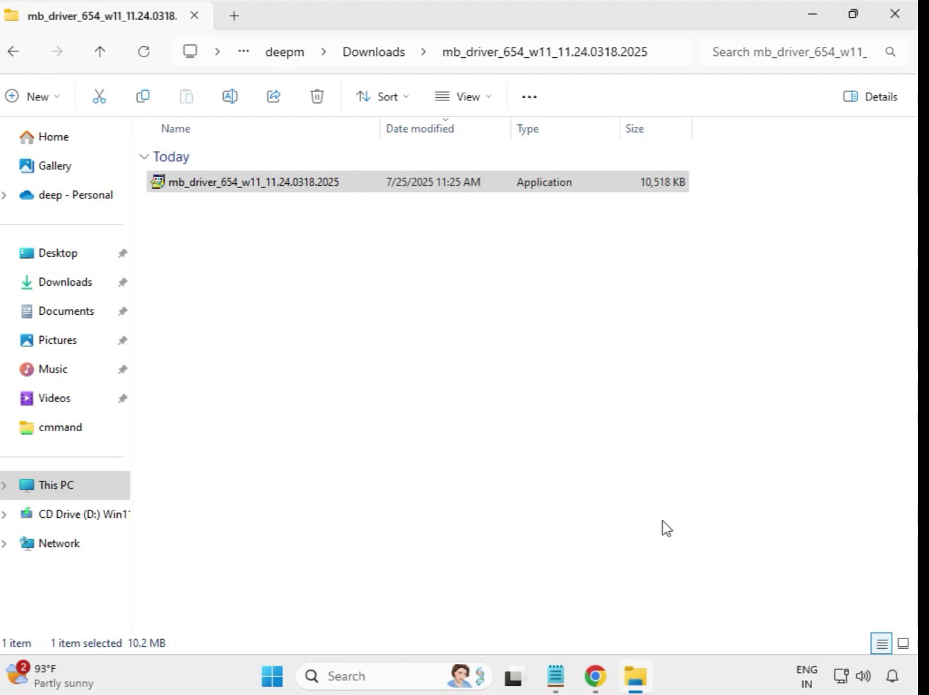
click(377, 53)
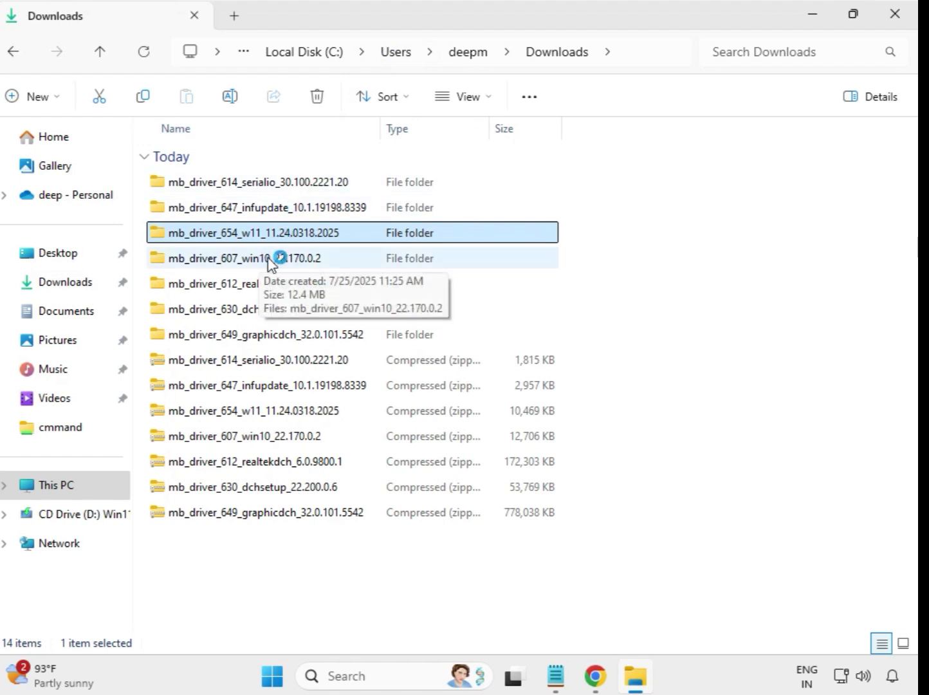
Step: Run the mb_driver_607_win10_22.170.0.2 installer from its extracted folder as administrator, allow it to make changes and return to Downloads
double_click(270, 262)
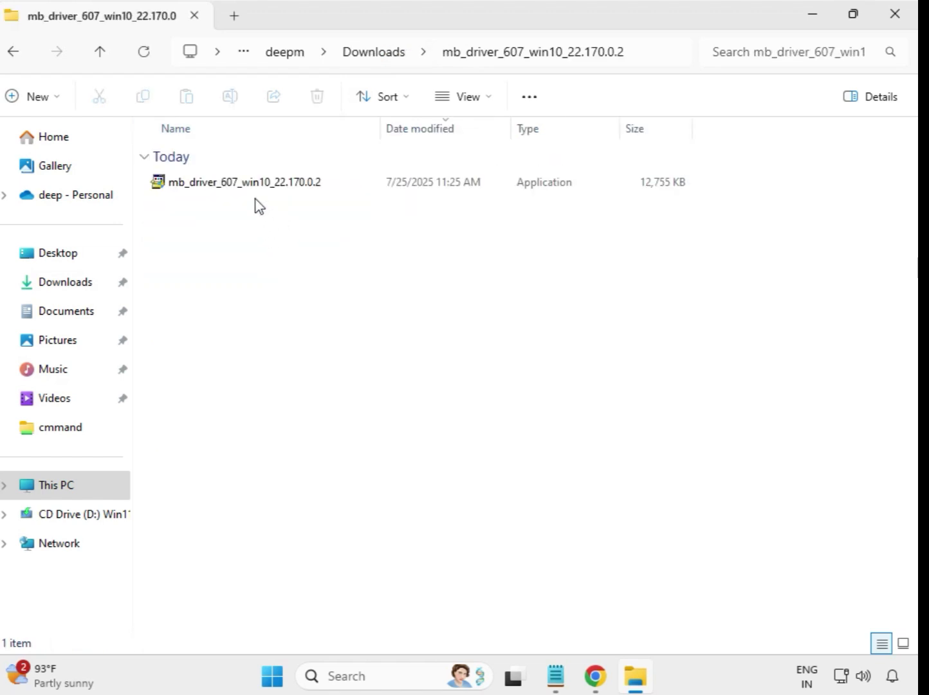
click(256, 187)
right_click(257, 192)
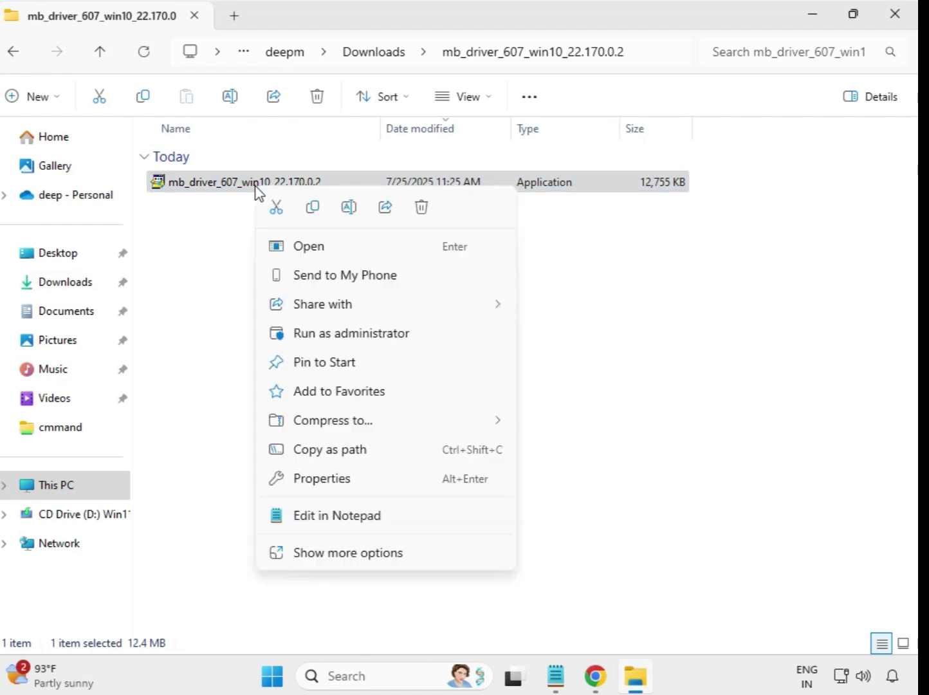
click(331, 332)
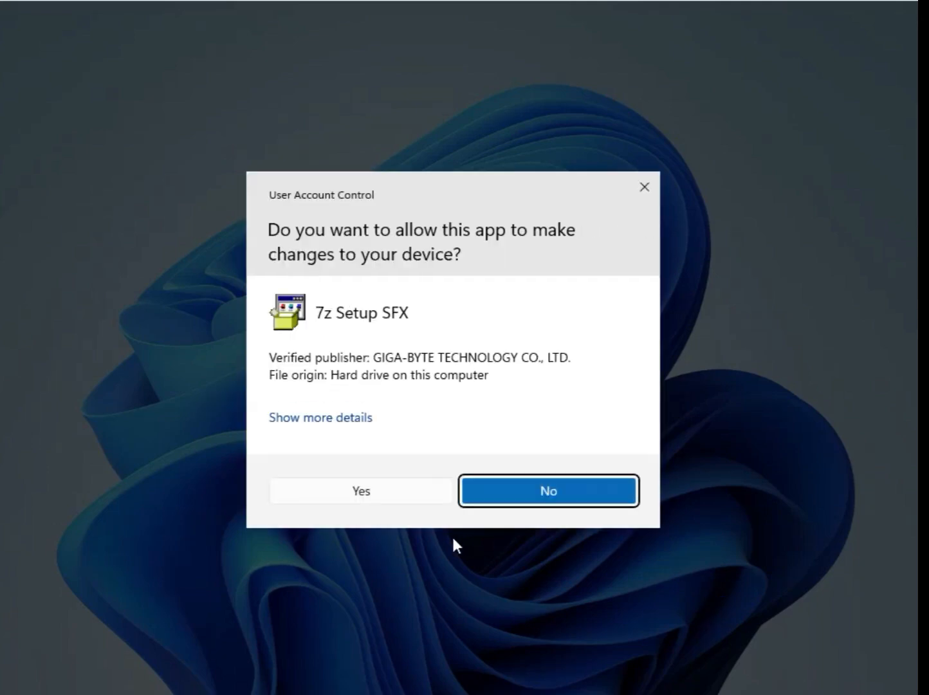
click(380, 490)
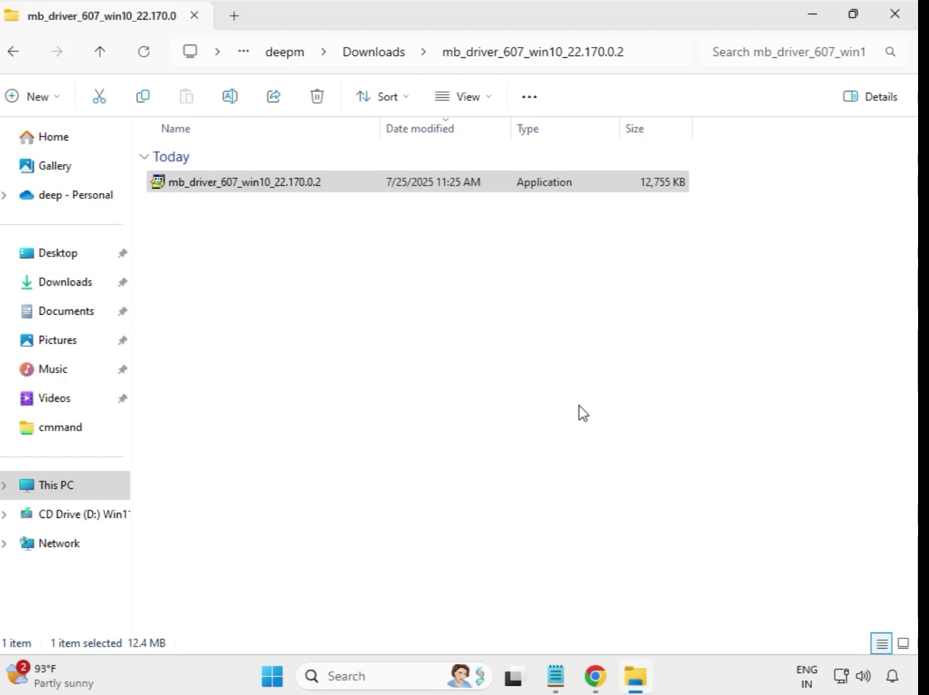
click(372, 53)
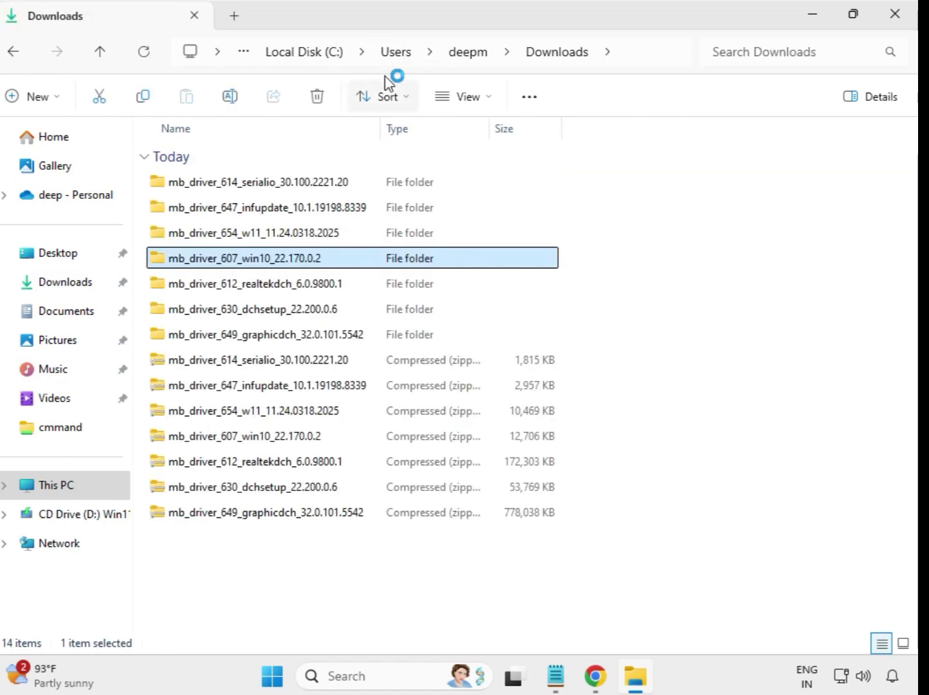
Step: Run the mb_driver_612_realtekdch_6.0.9800.1 installer from its extracted folder as administrator, allow it to make changes and return to Downloads
click(317, 288)
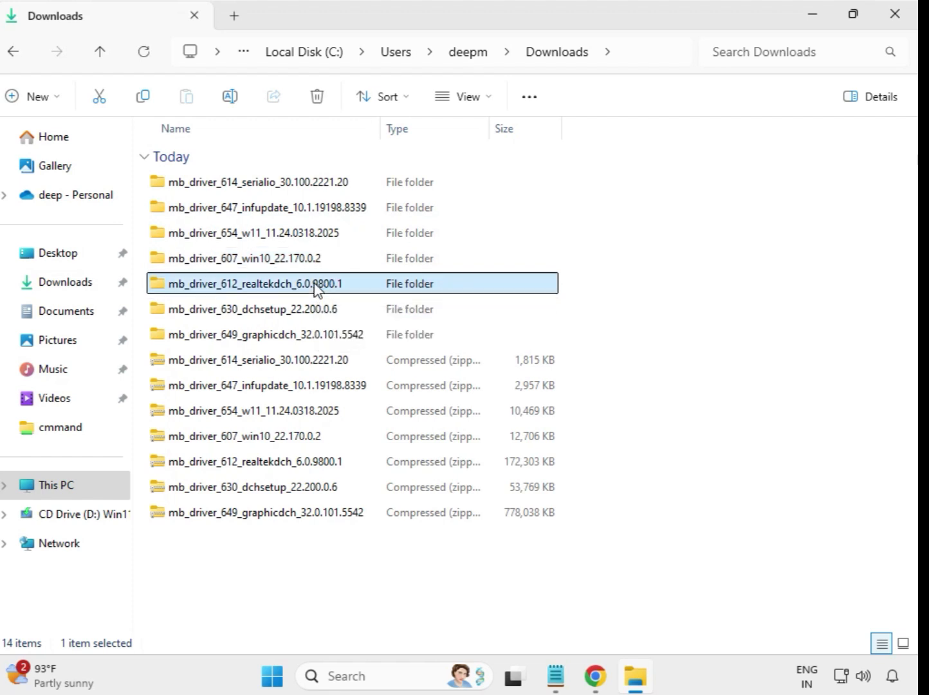
double_click(370, 290)
click(286, 188)
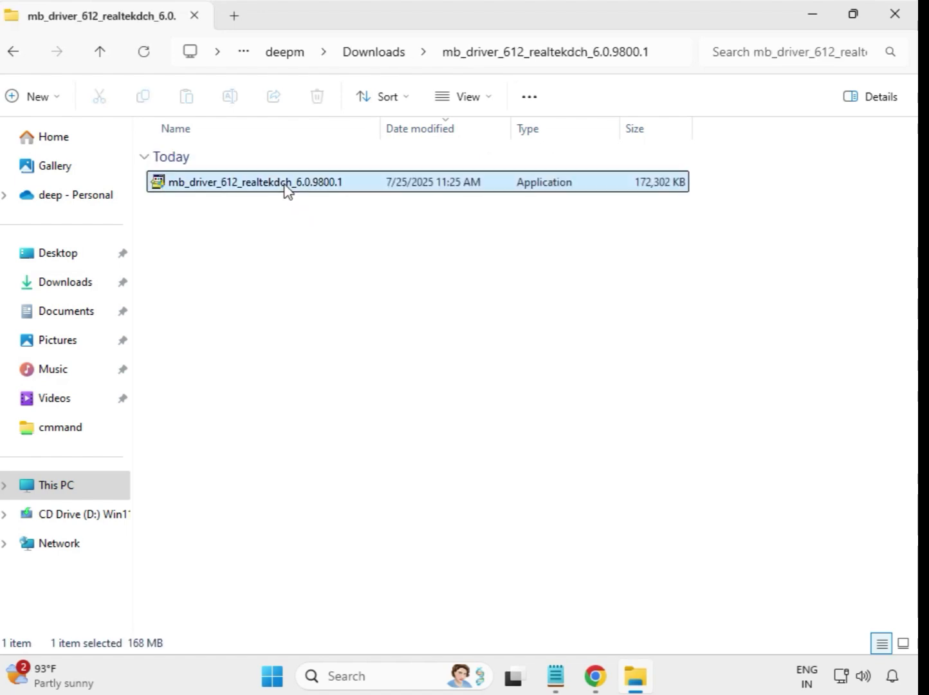
right_click(286, 188)
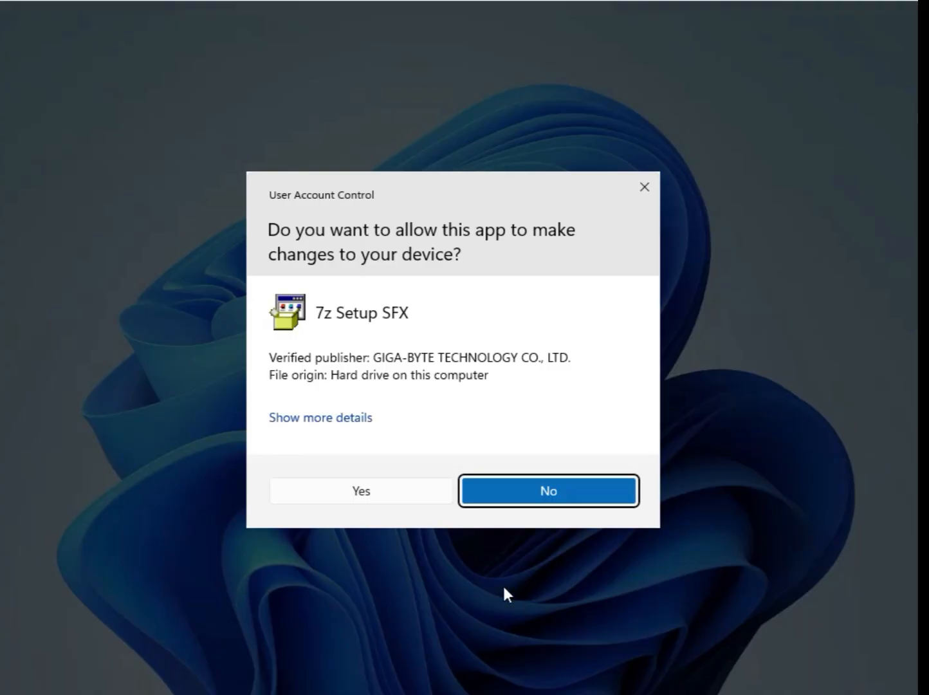
click(379, 490)
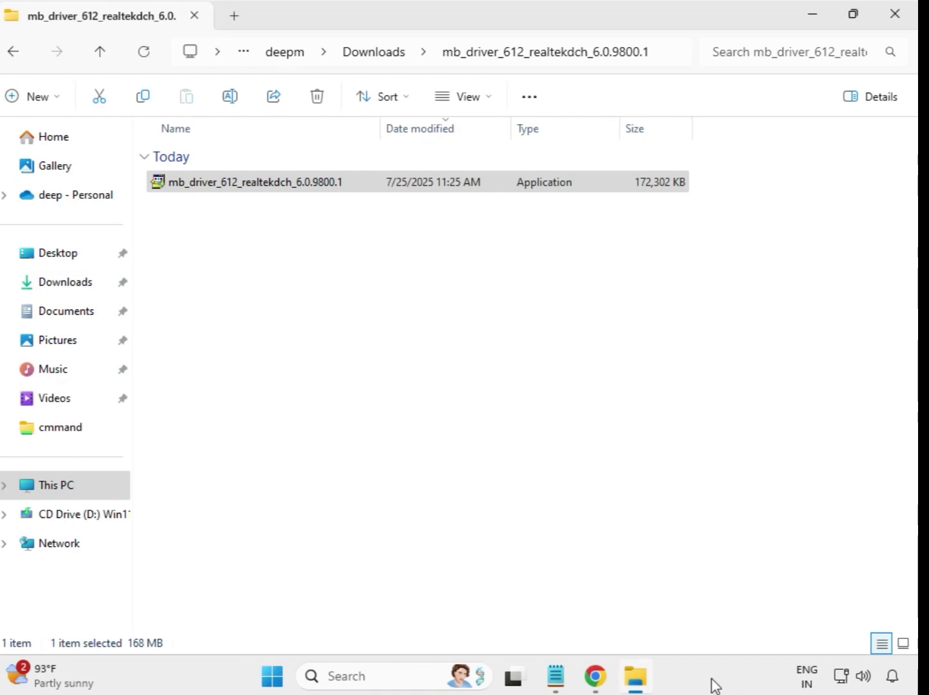
click(377, 63)
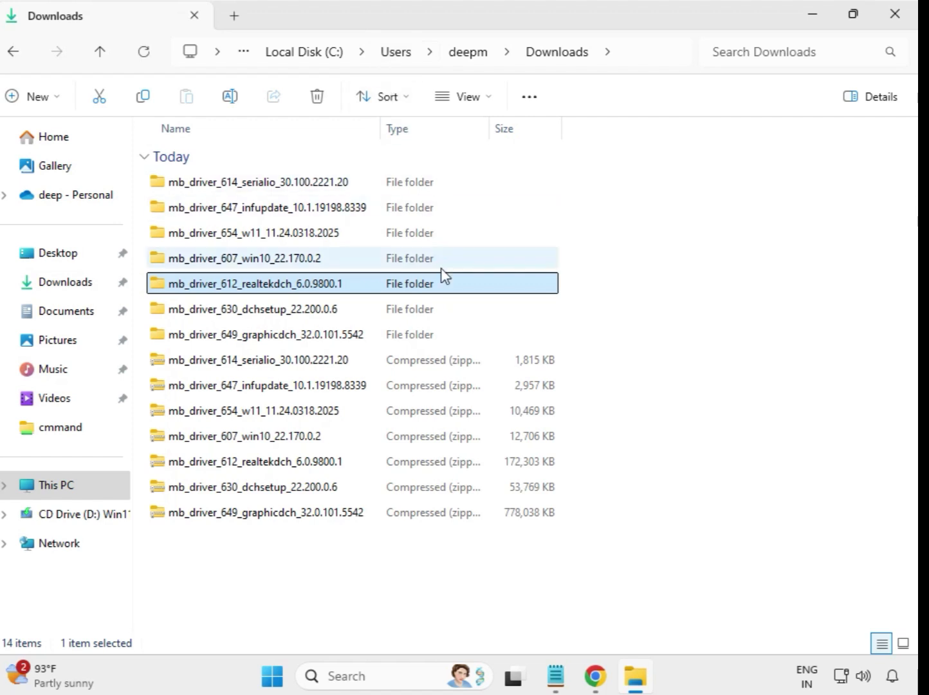
Step: Run the mb_driver_630_dchsetup_22.200.0.6 installer from its extracted folder as administrator, allow it to make changes and return to Downloads
click(307, 317)
click(310, 342)
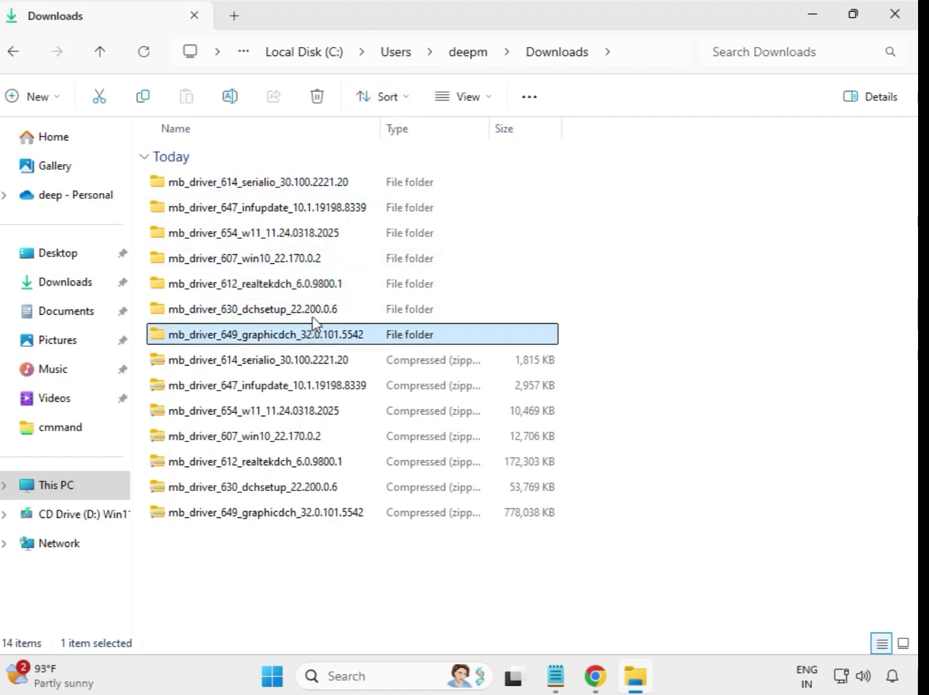
click(311, 321)
double_click(301, 314)
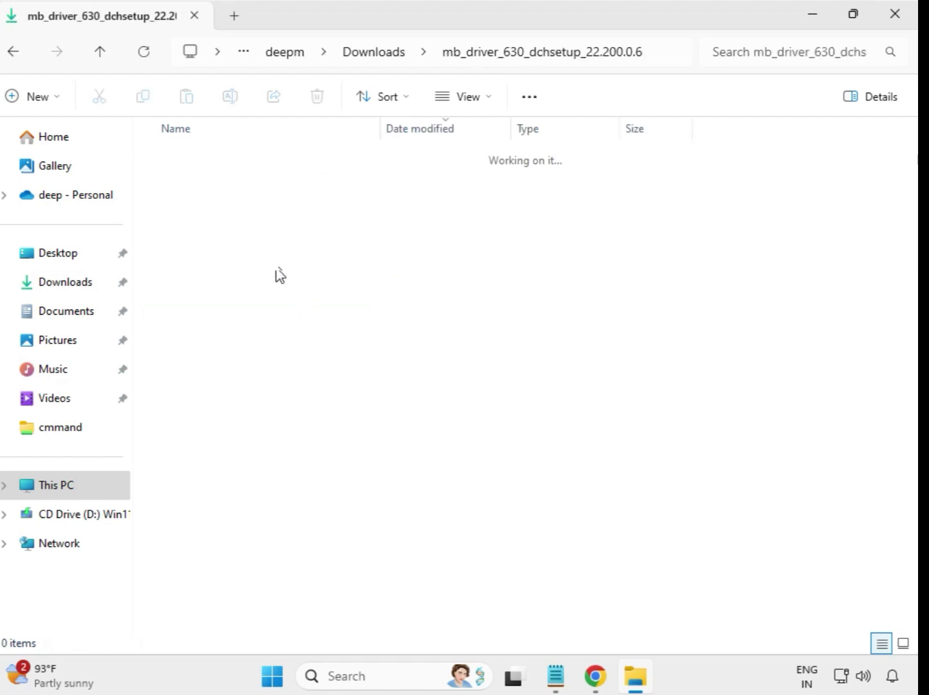
click(251, 187)
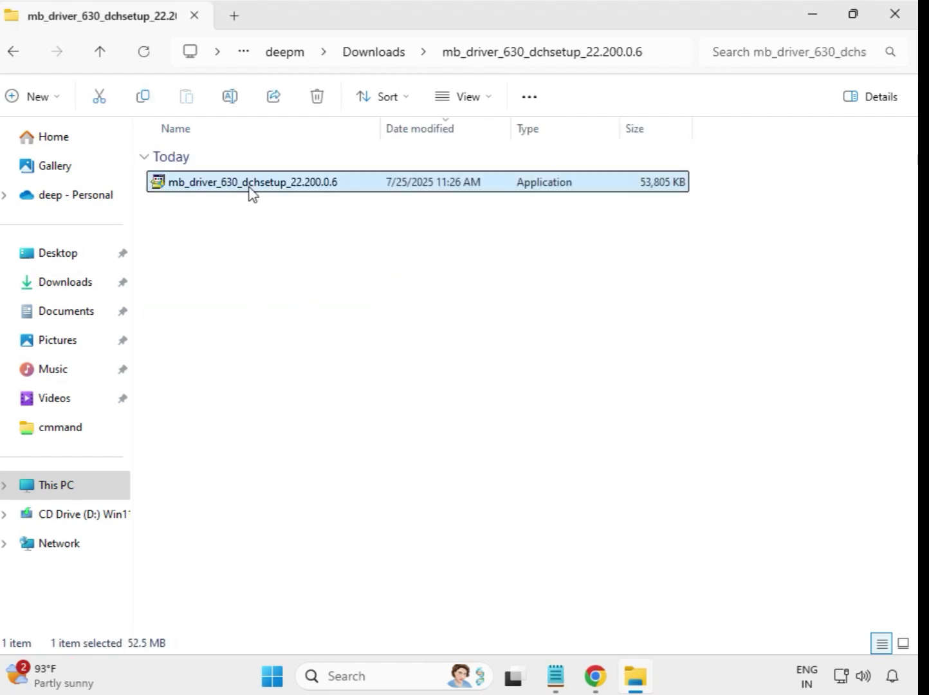
right_click(251, 192)
click(353, 332)
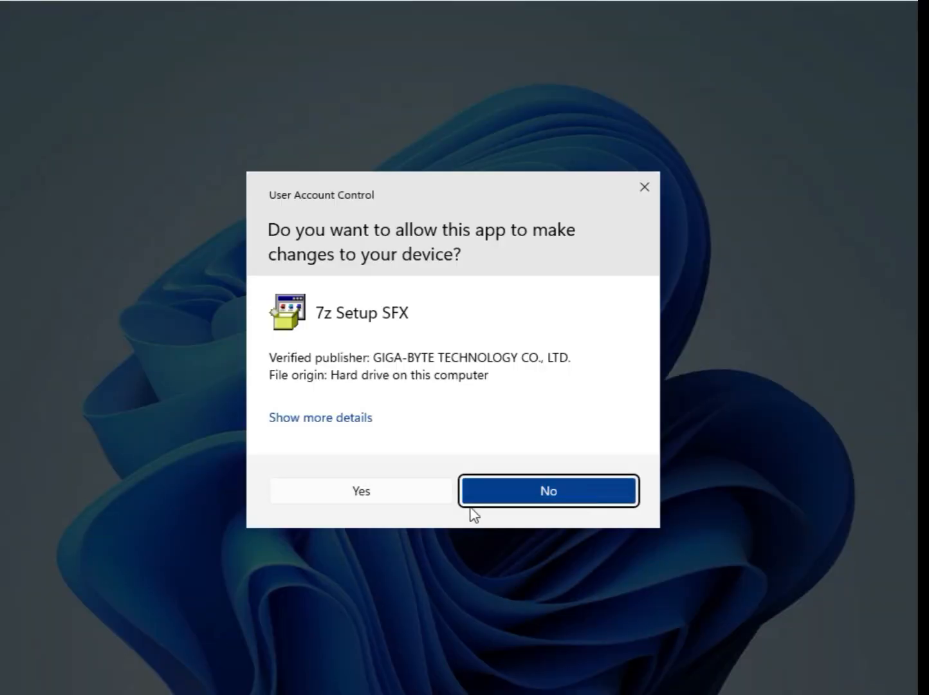
click(384, 500)
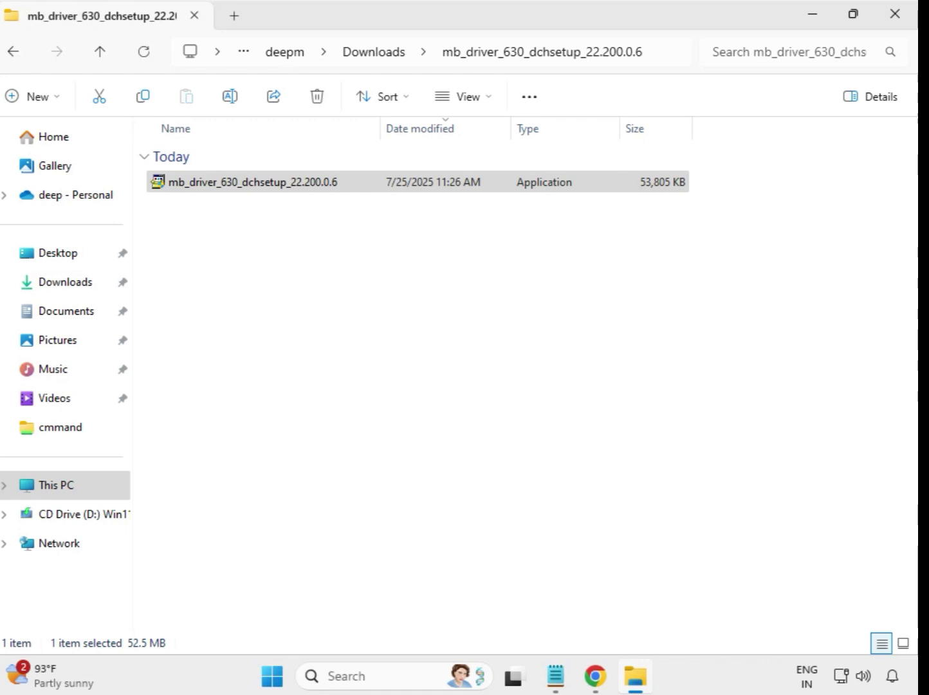
click(376, 54)
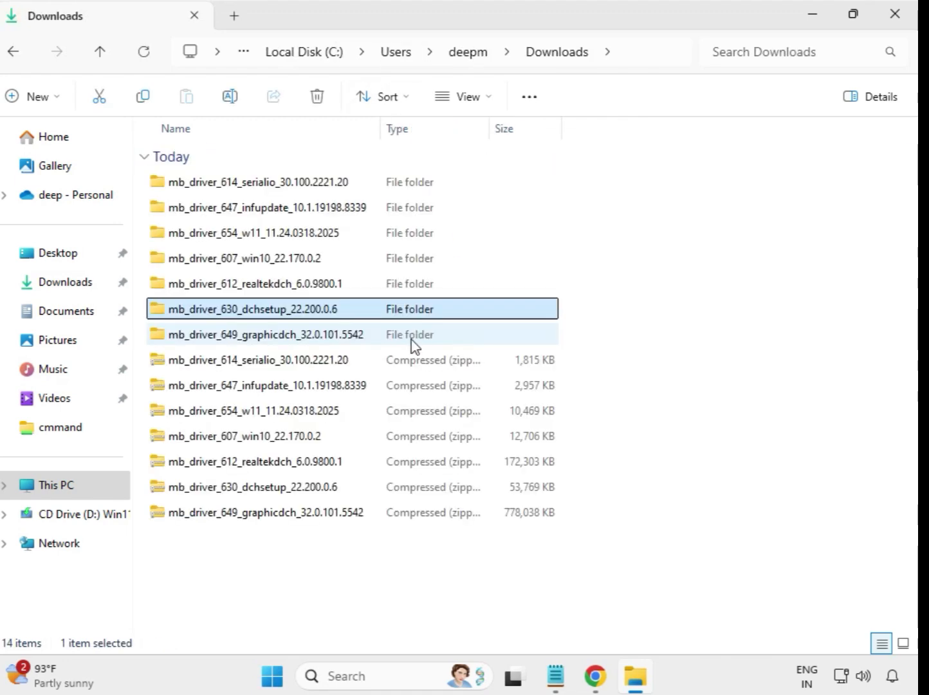
Step: Run the mb_driver_649_graphicdch_32.0.101.5542 installer from its extracted folder as administrator and allow it to make changes
click(286, 335)
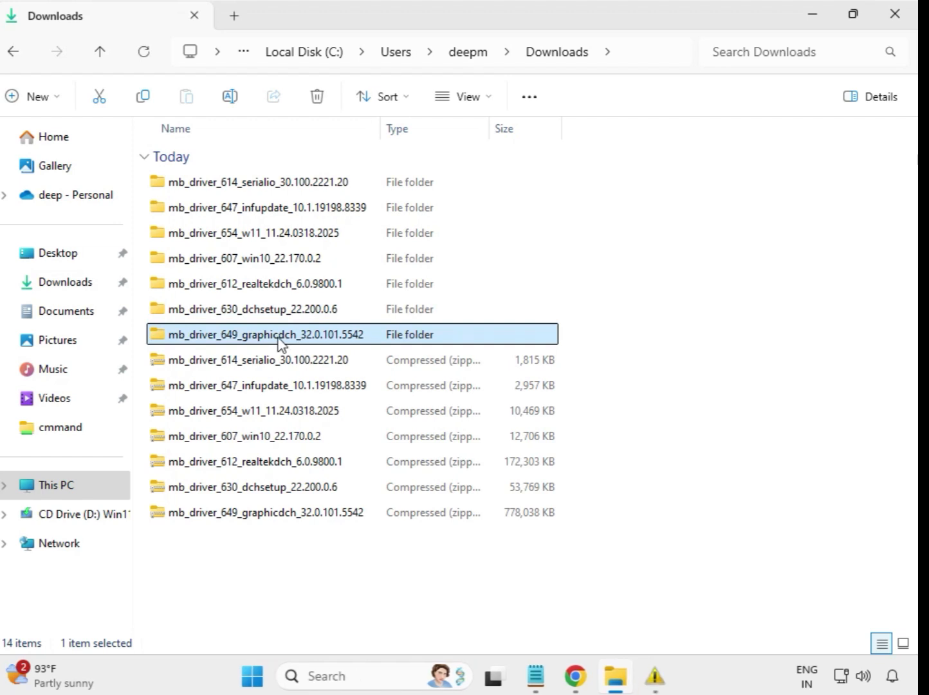
double_click(290, 337)
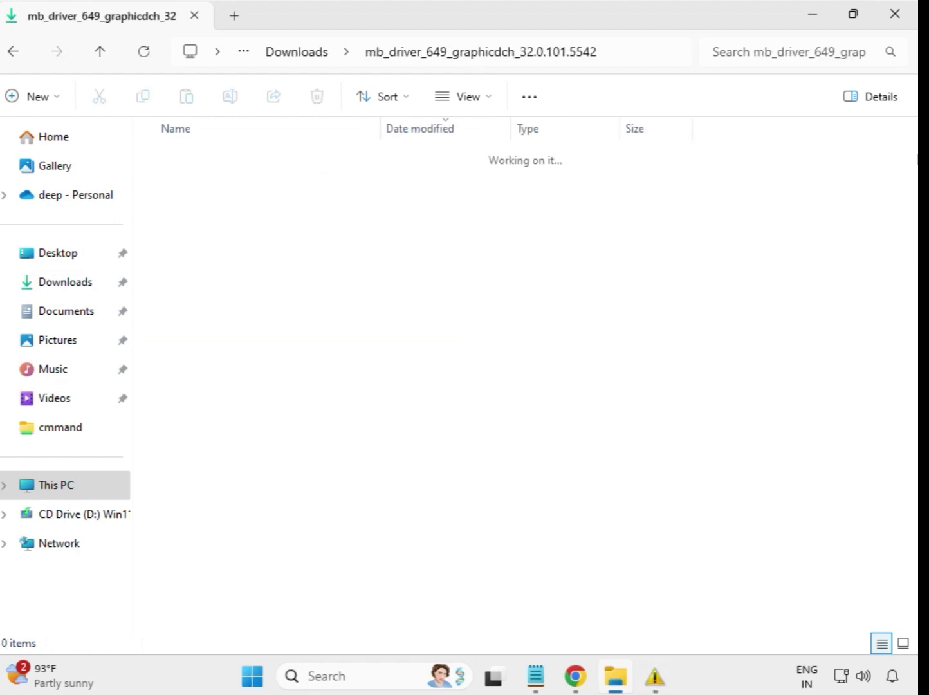
click(303, 184)
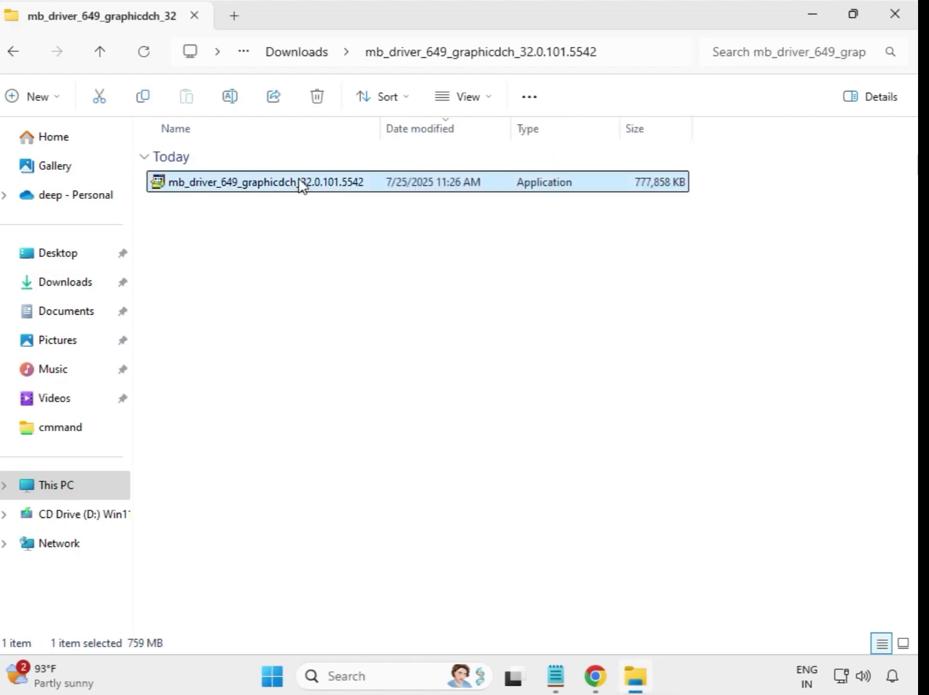
right_click(310, 195)
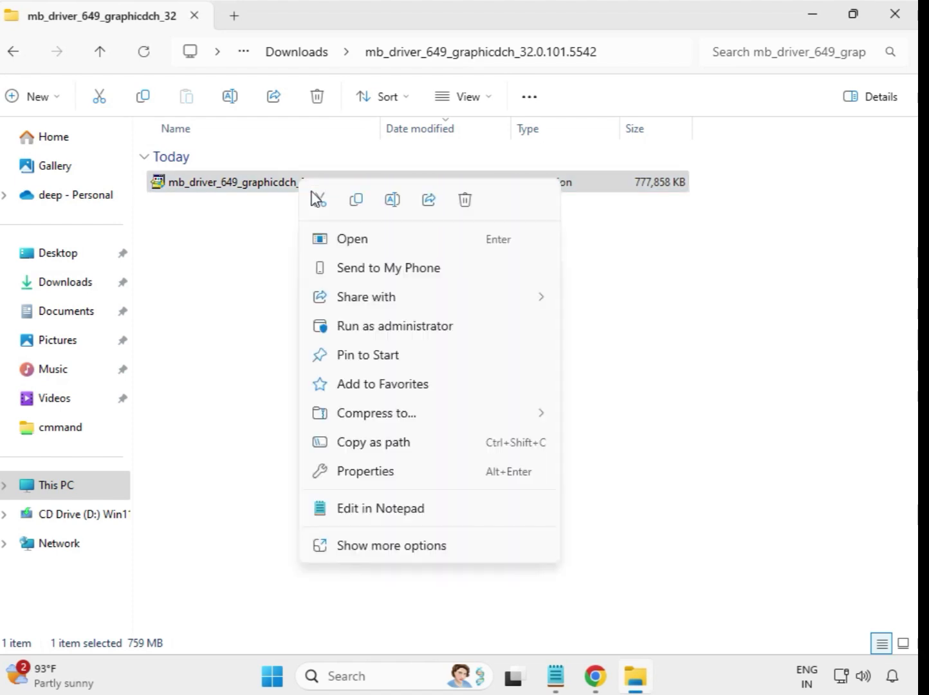
click(390, 327)
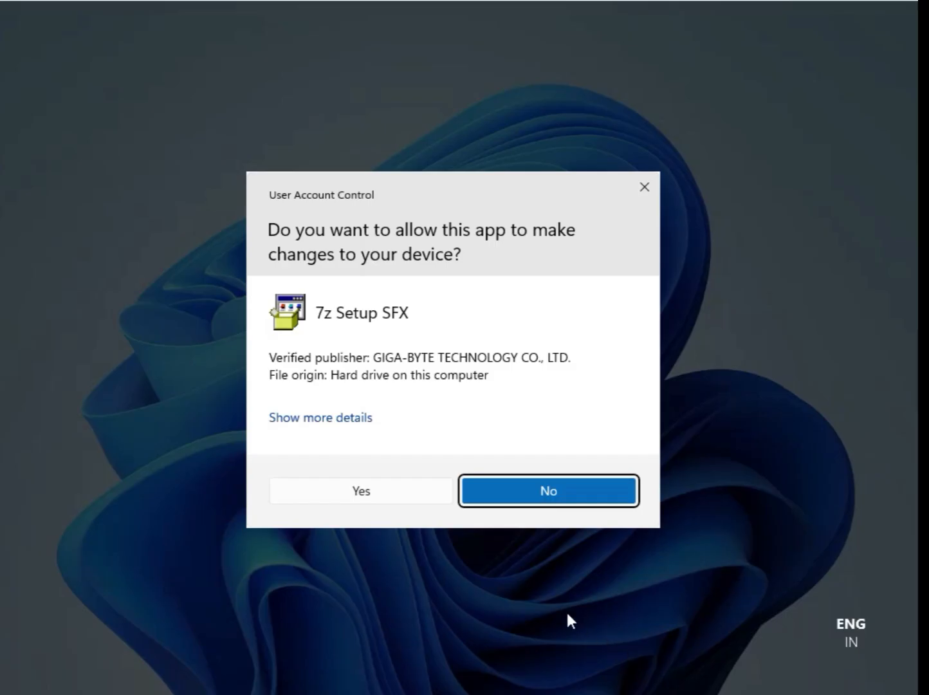
click(367, 491)
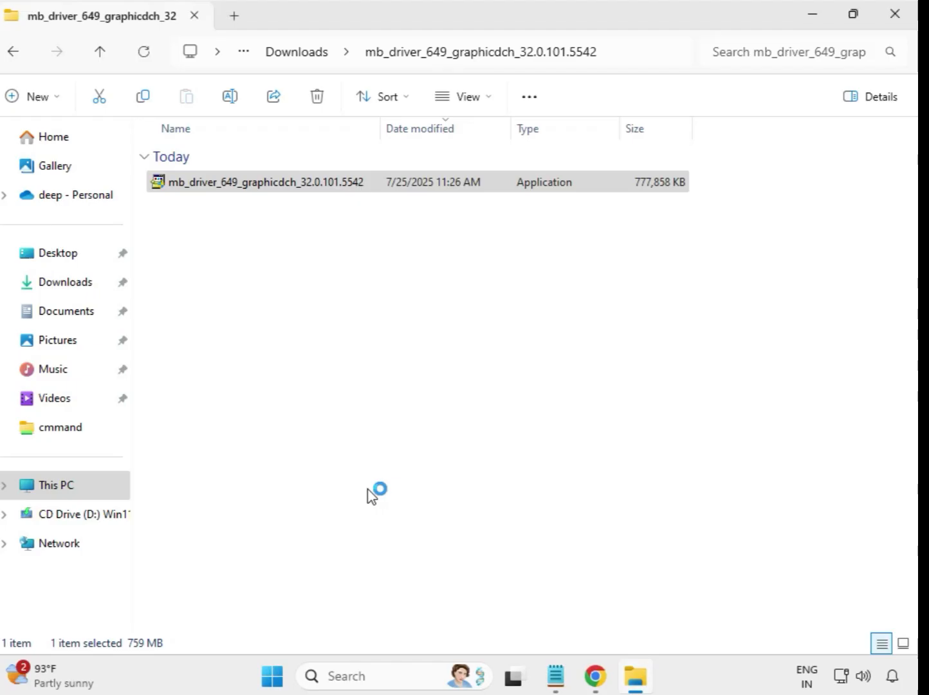